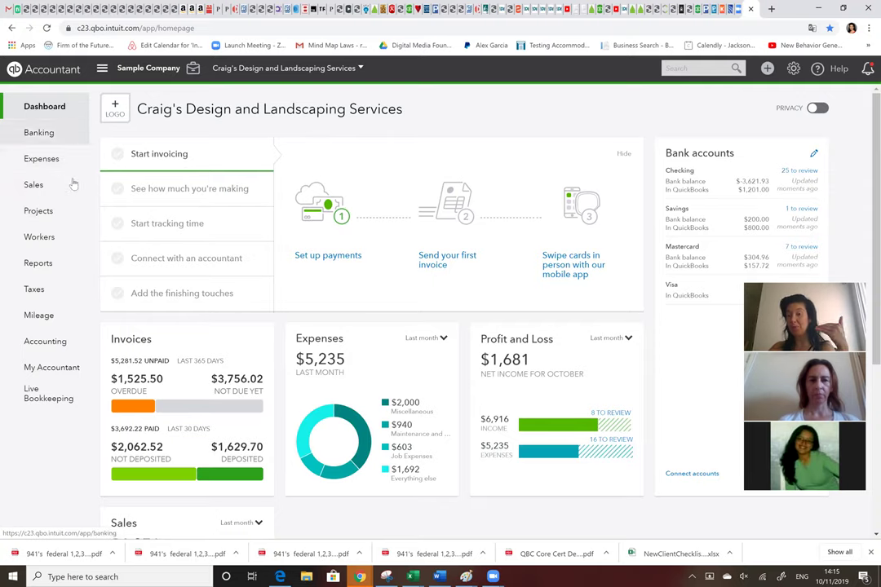
- Look over the company's settings, lists, tools and profile options
mouse_move(55, 124)
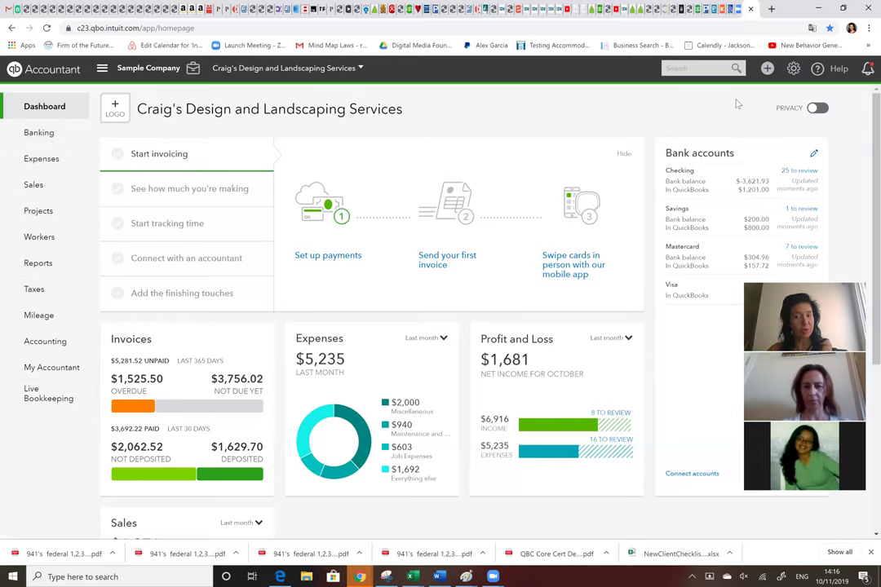
left_click(795, 75)
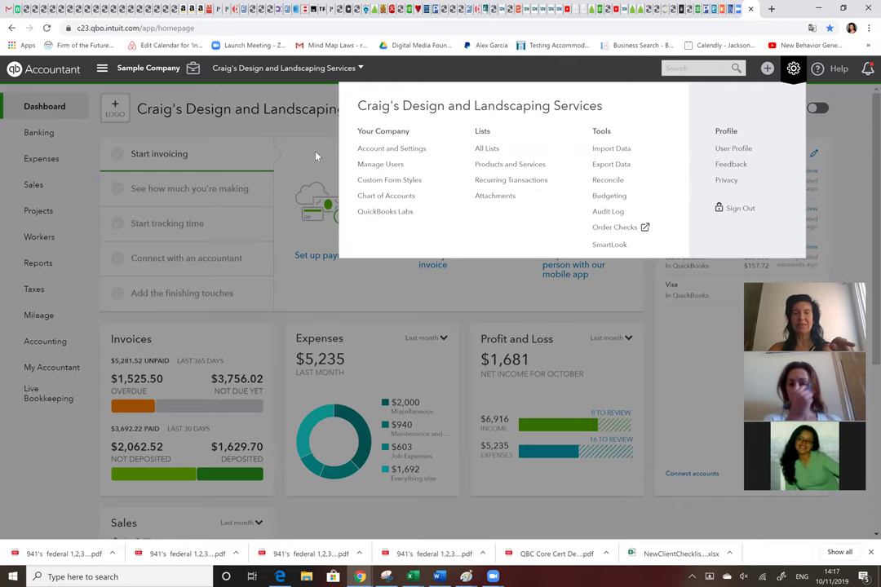
left_click(297, 138)
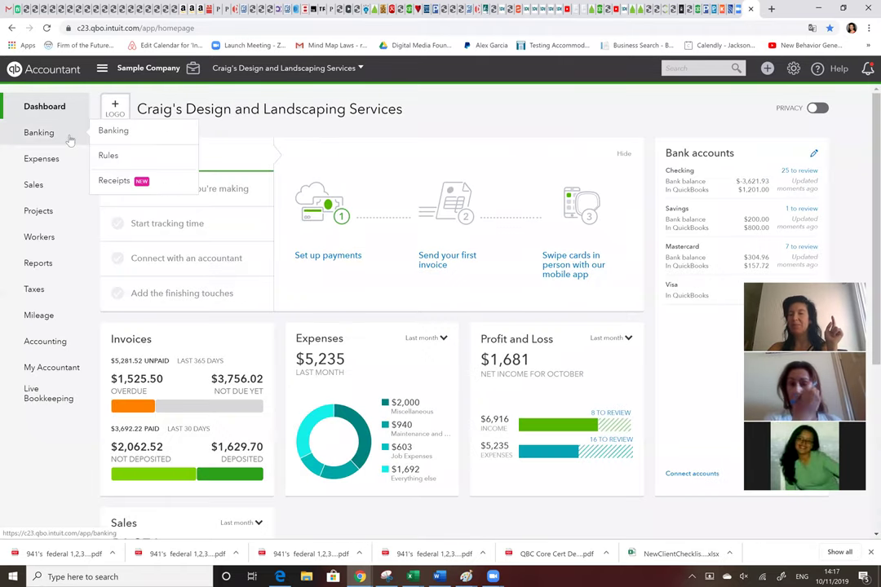
- Visit the Banking and Expenses pages, and review the three payment setup steps on the Sales overview
left_click(69, 140)
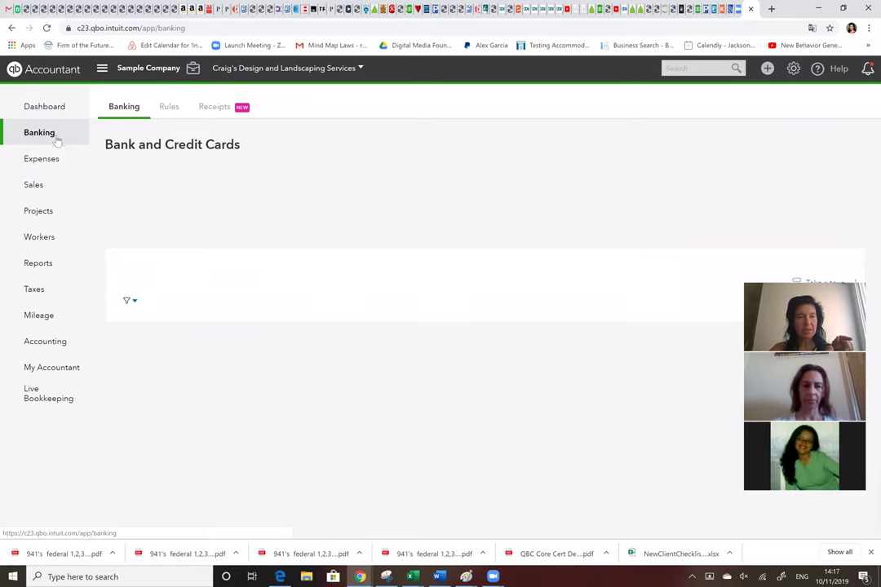
left_click(54, 161)
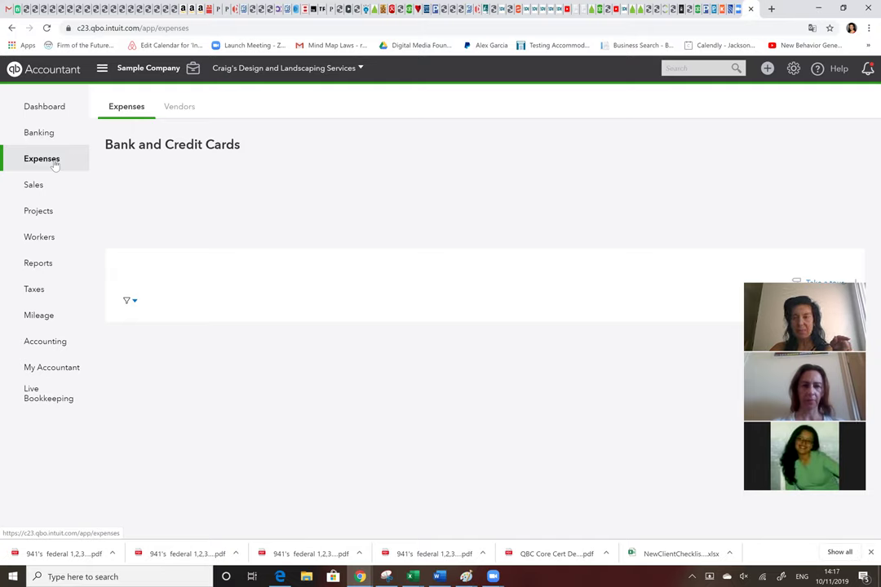
left_click(46, 189)
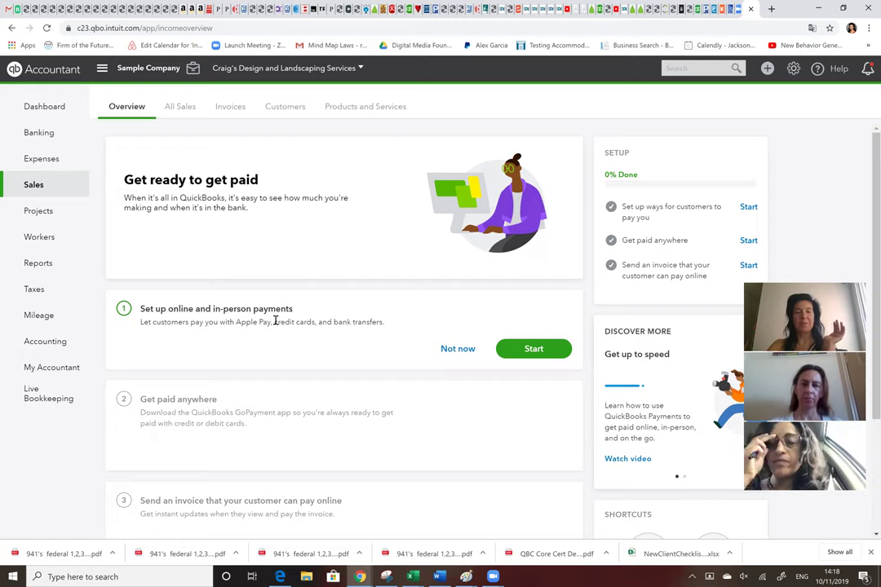
left_click(534, 349)
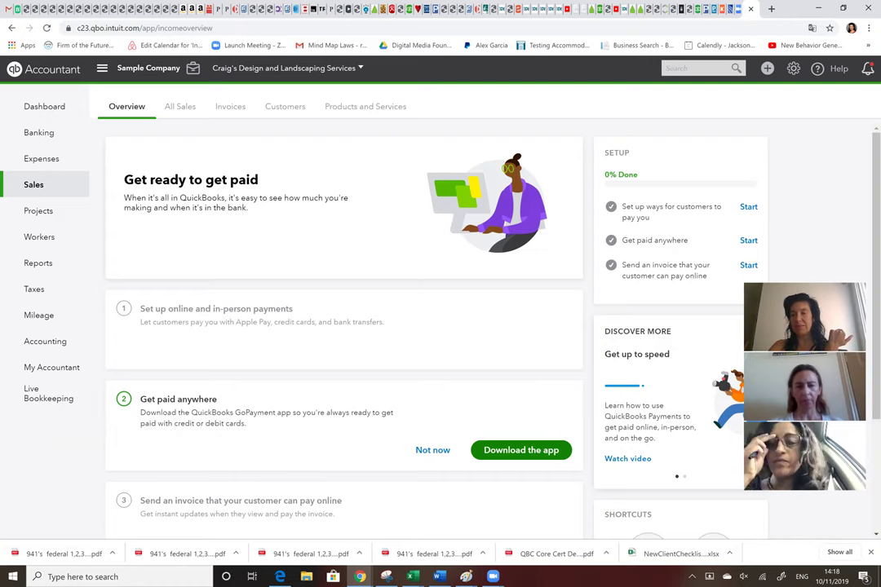
scroll(342, 327, "down", 2)
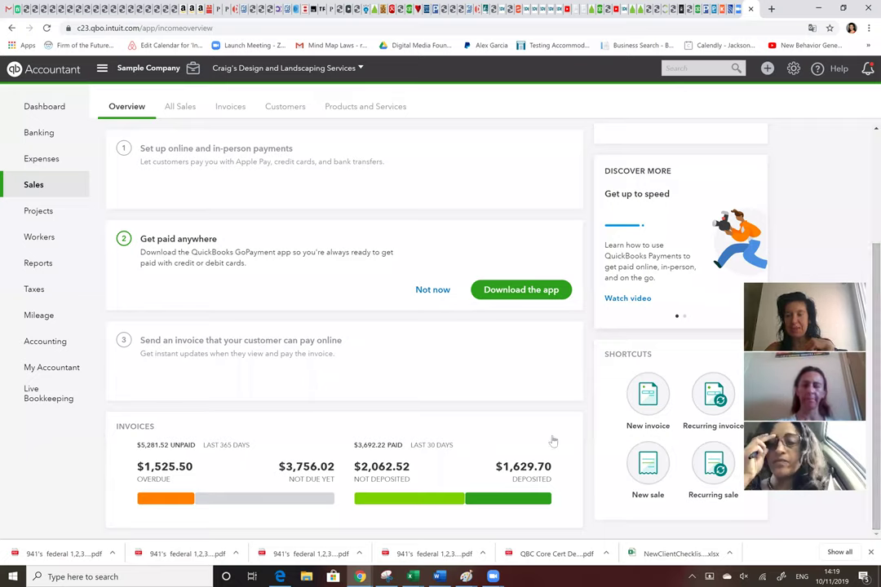
mouse_move(532, 383)
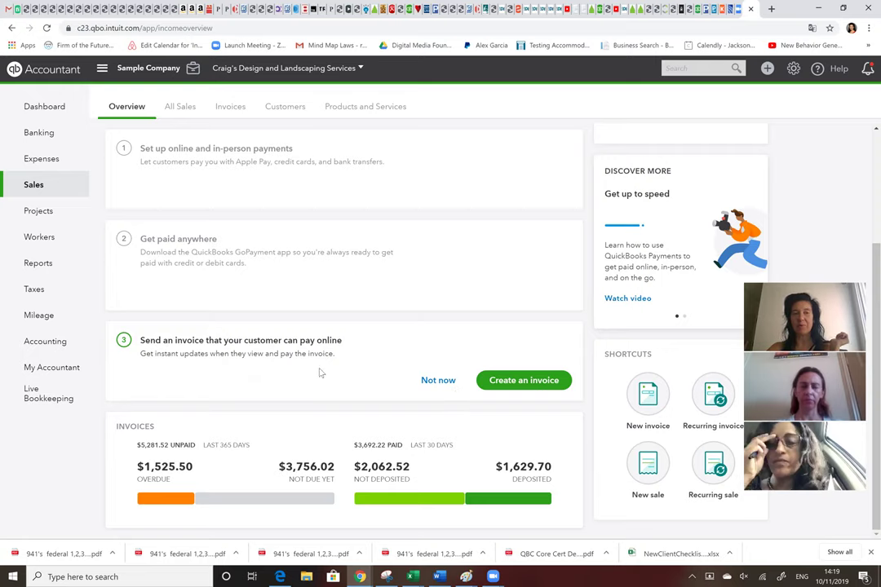
left_click(122, 179)
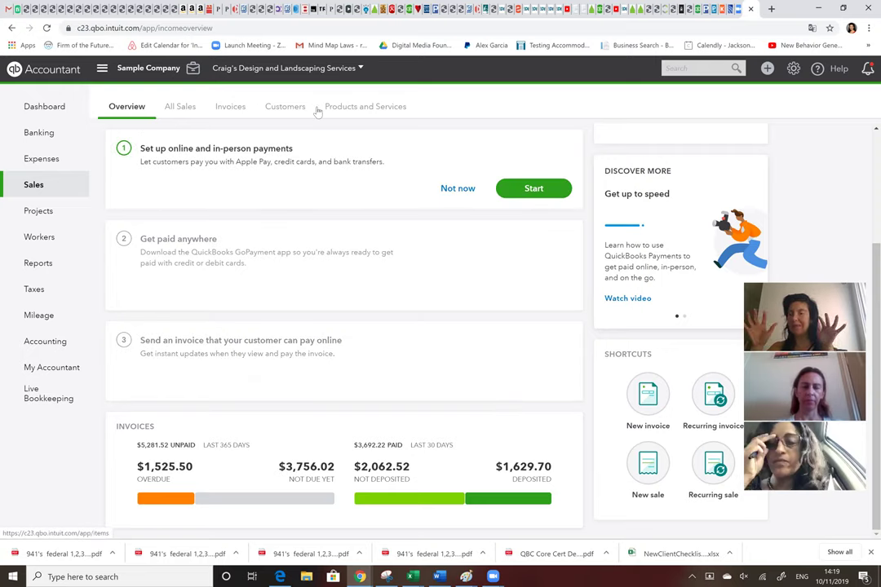
- Review the full list of sales transactions from the last 365 days
left_click(179, 113)
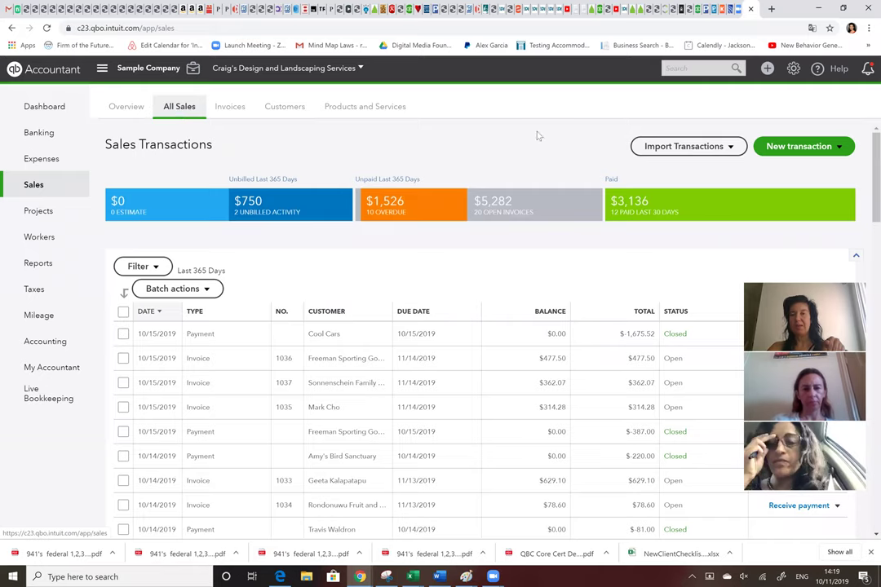
scroll(123, 292, "down", 5)
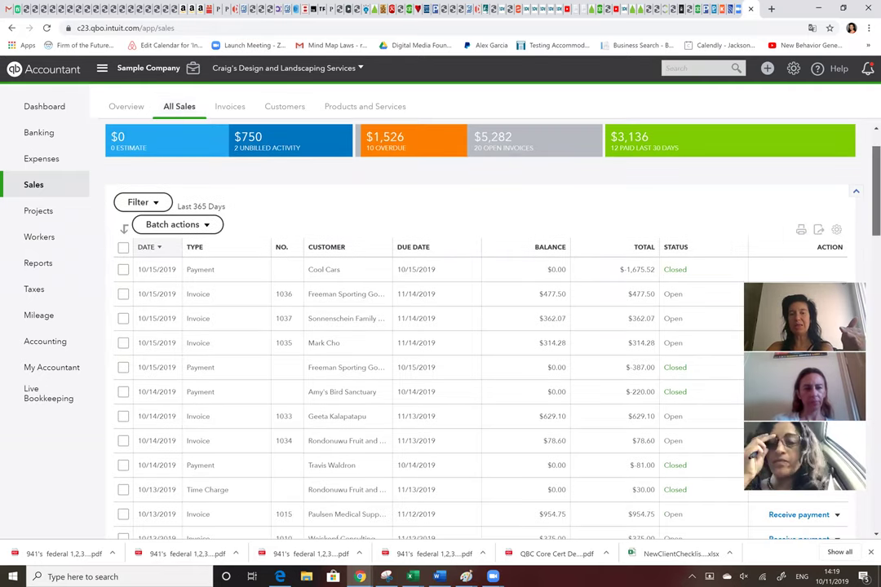
scroll(428, 326, "down", 7)
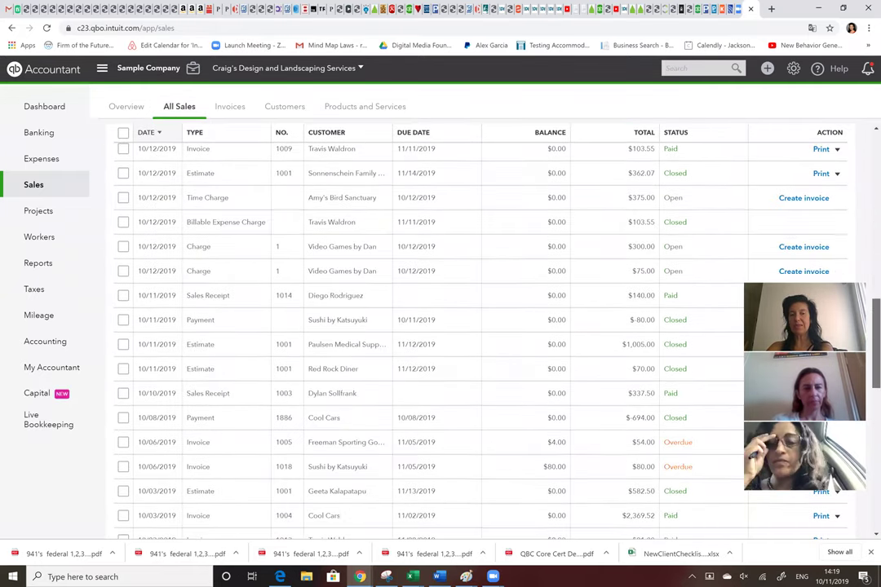
scroll(429, 326, "down", 9)
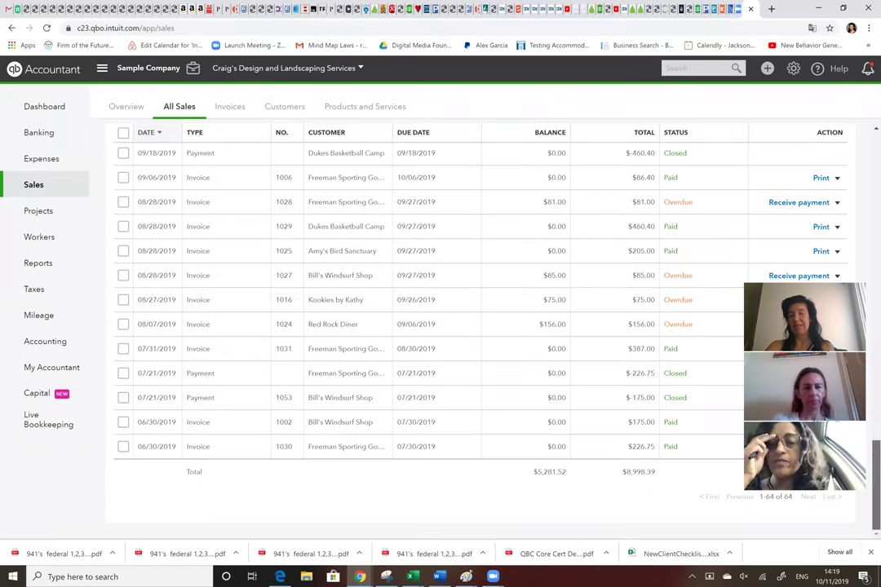
scroll(481, 326, "up", 15)
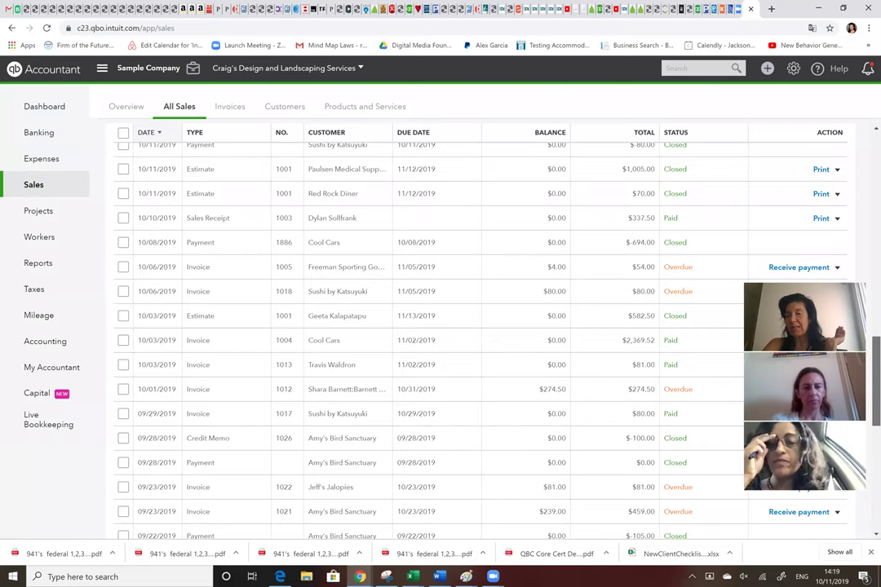
scroll(693, 323, "up", 5)
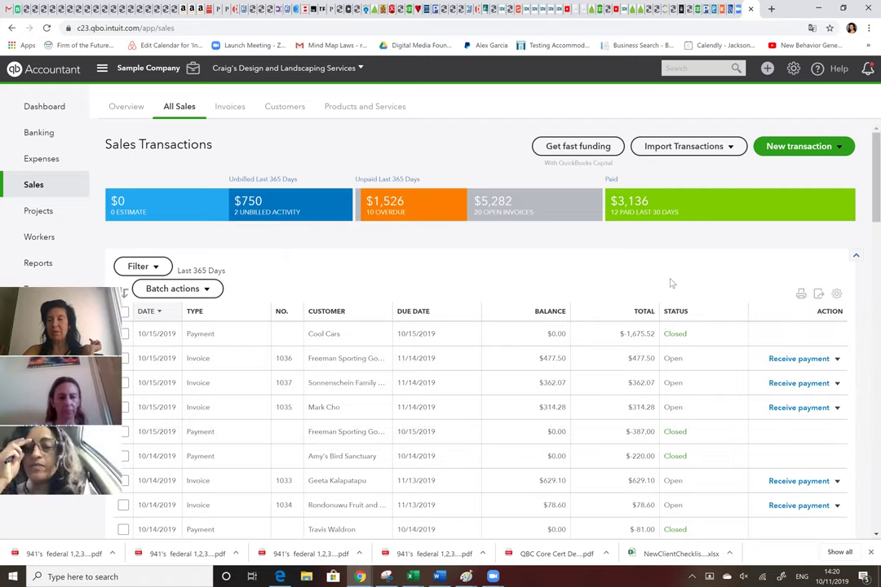
- Start receiving a payment for Freeman Sporting Goods invoice 1036 with Visa as the payment method, and leave without saving
left_click(794, 359)
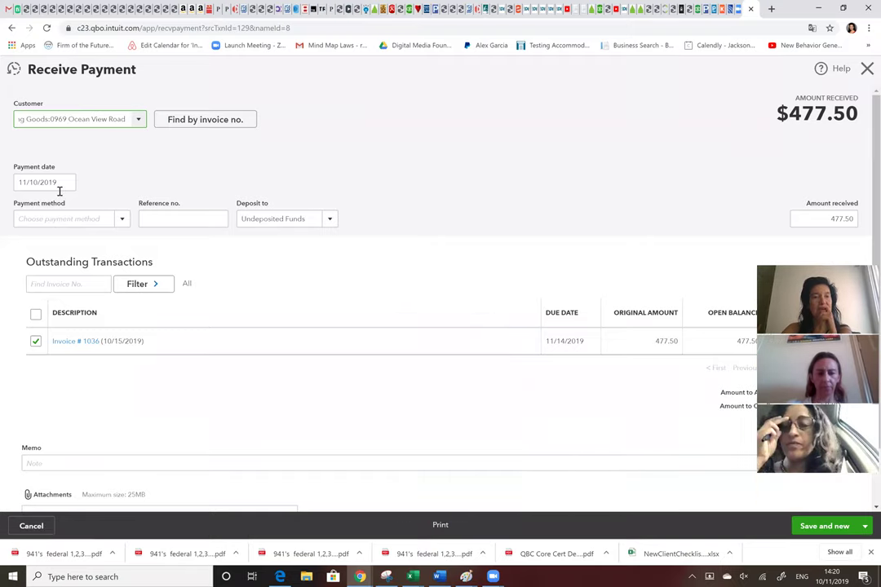
left_click(121, 220)
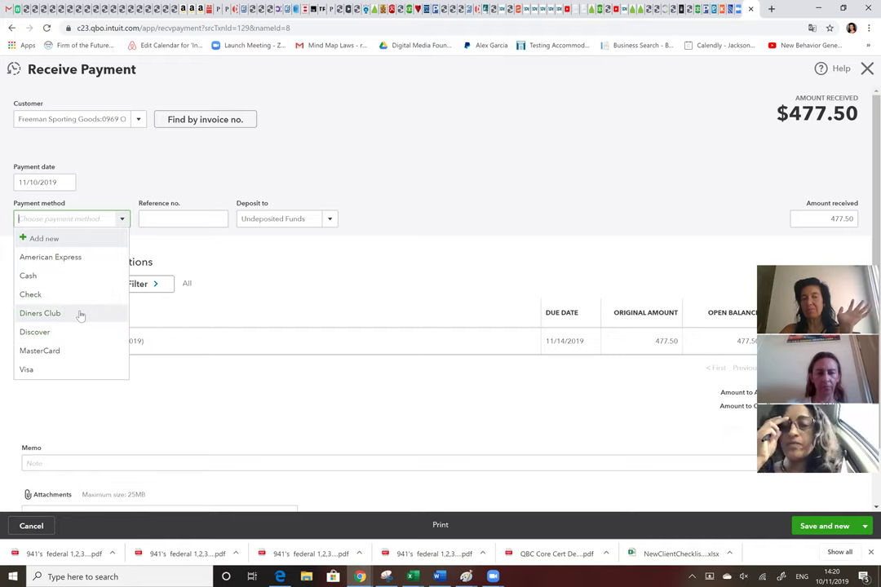
left_click(67, 370)
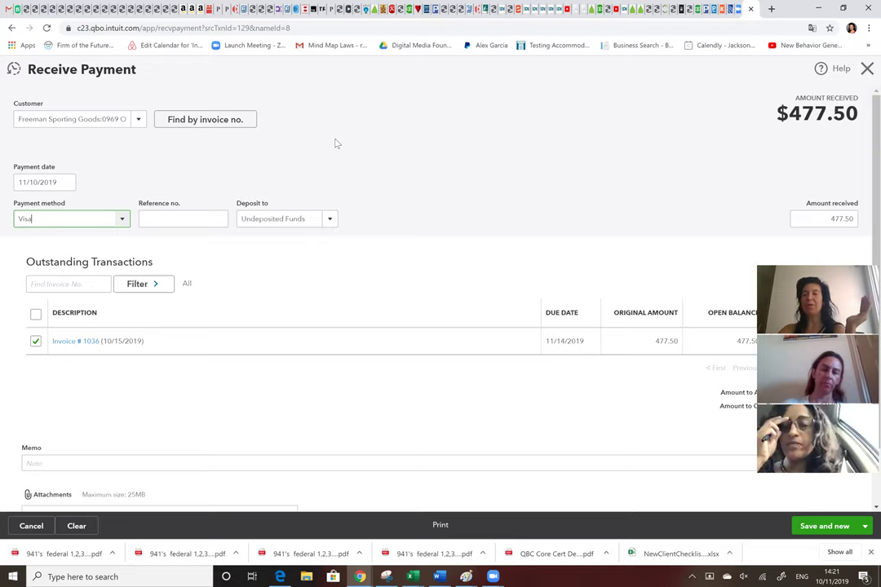
left_click(866, 68)
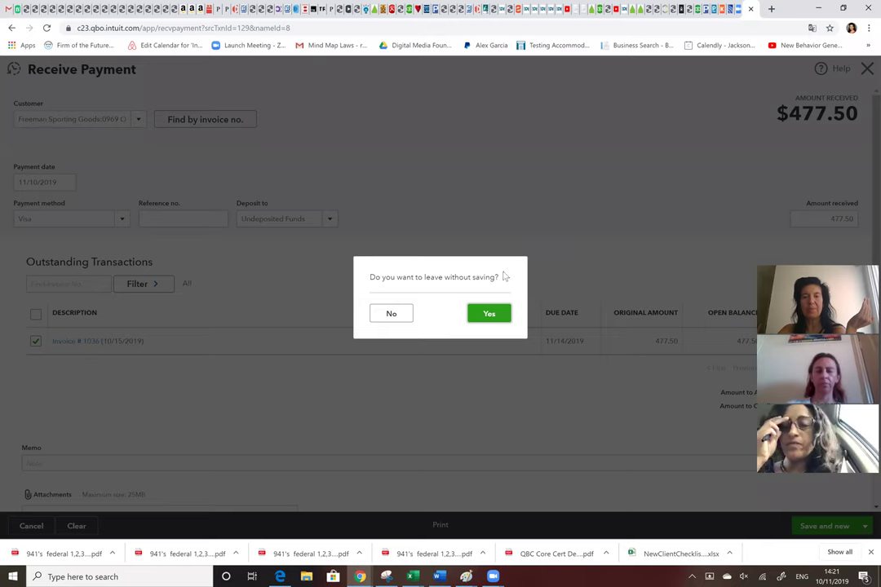
left_click(488, 315)
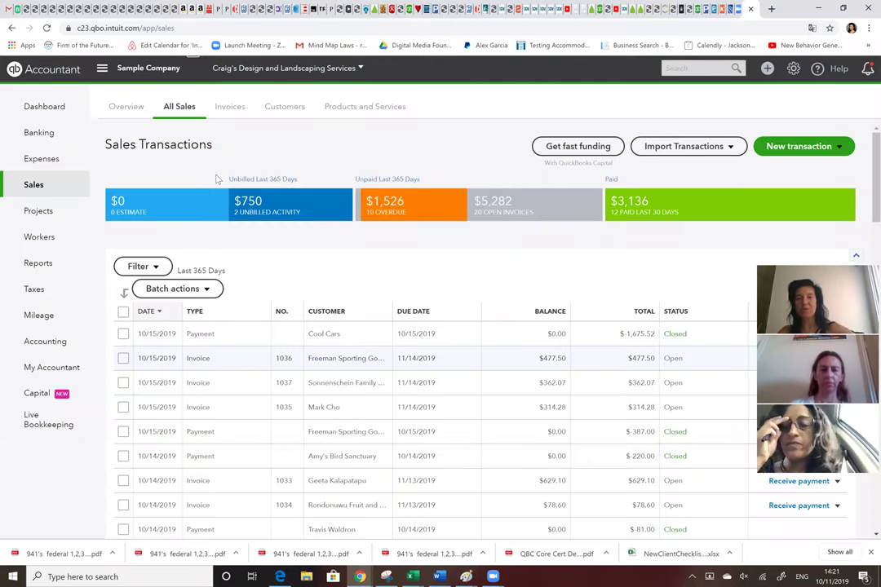
- Copy the shareable customer link for invoice 1012 from the Invoices list and dismiss the sharing dialog
left_click(230, 114)
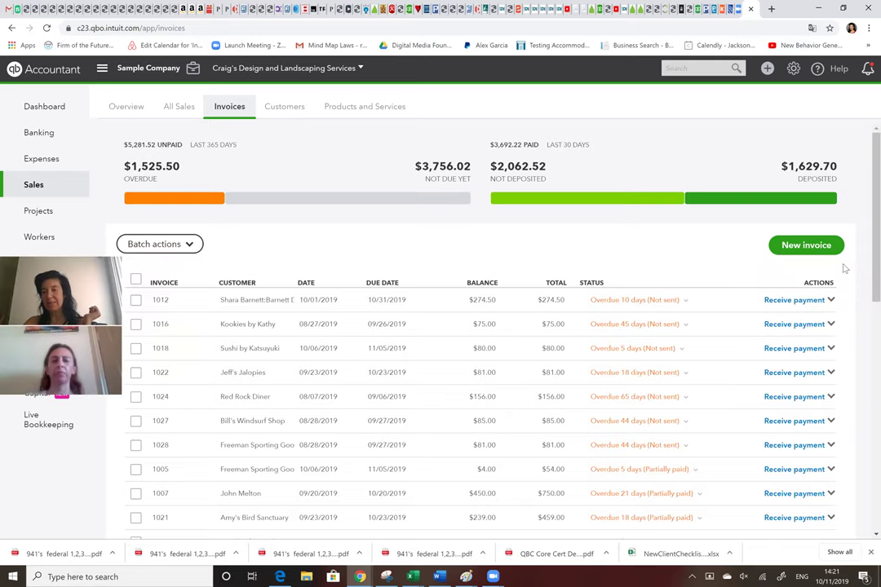
left_click(831, 300)
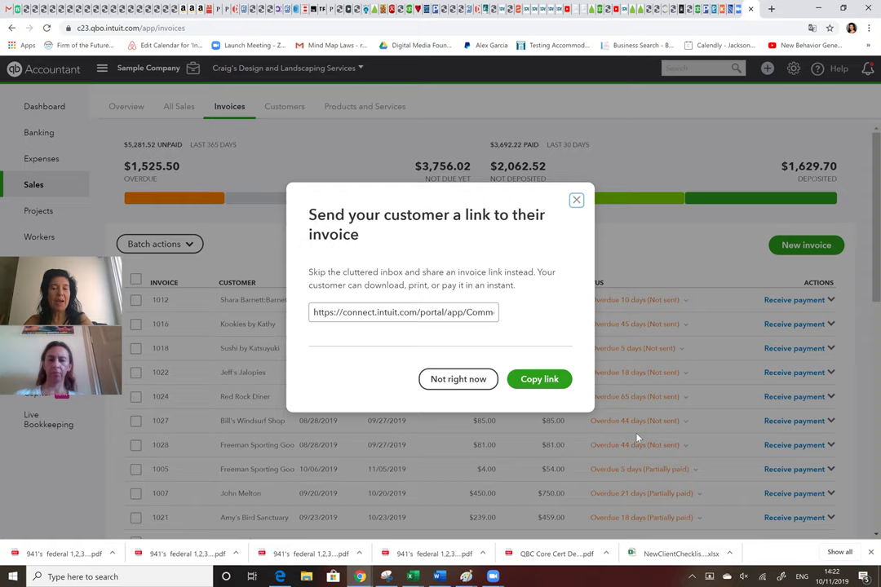
left_click(542, 380)
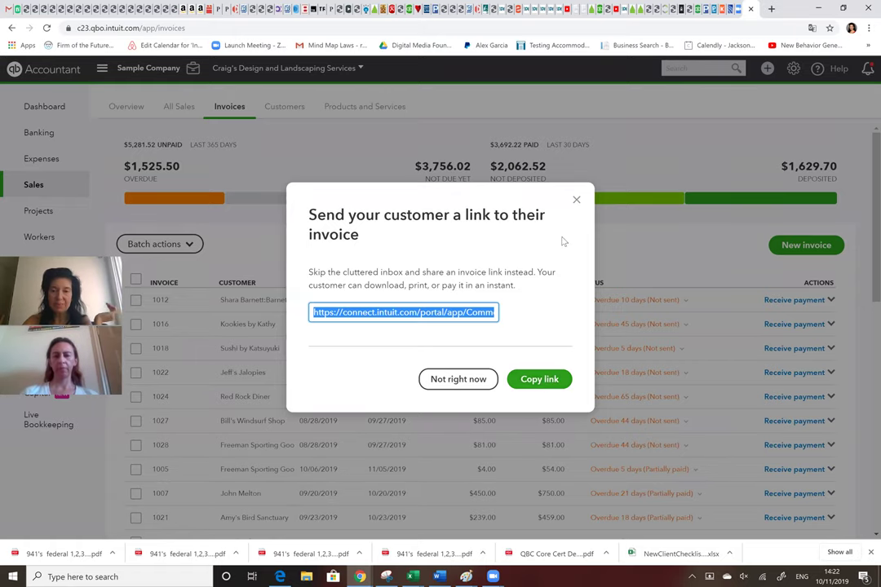
left_click(444, 379)
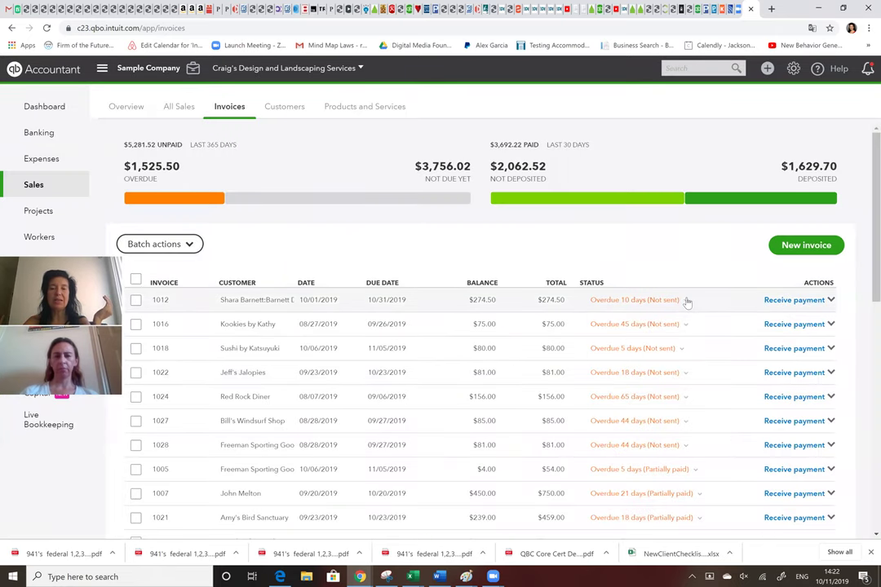
- Expand the status tracker of invoice 1012, and email invoice 1010 to Weiskopf Consulting with the default message
left_click(687, 301)
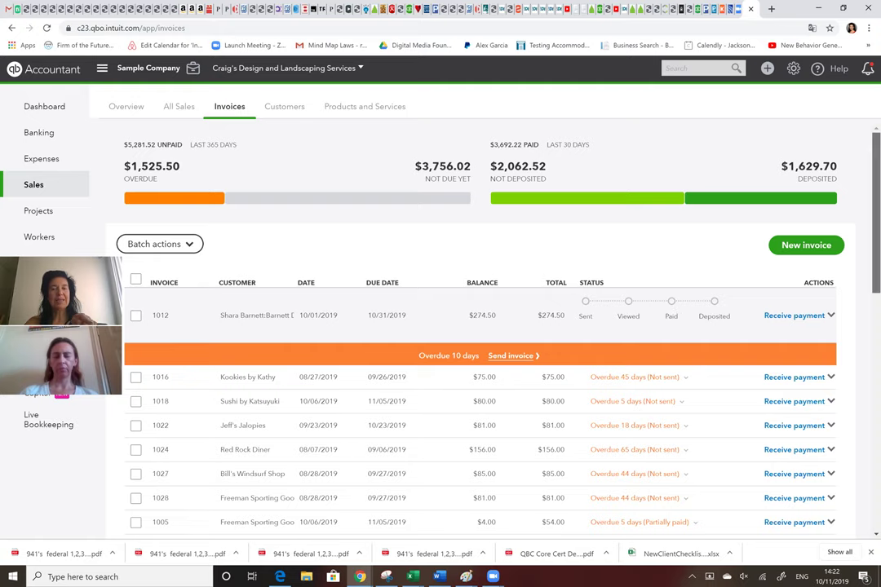
scroll(481, 366, "down", 1)
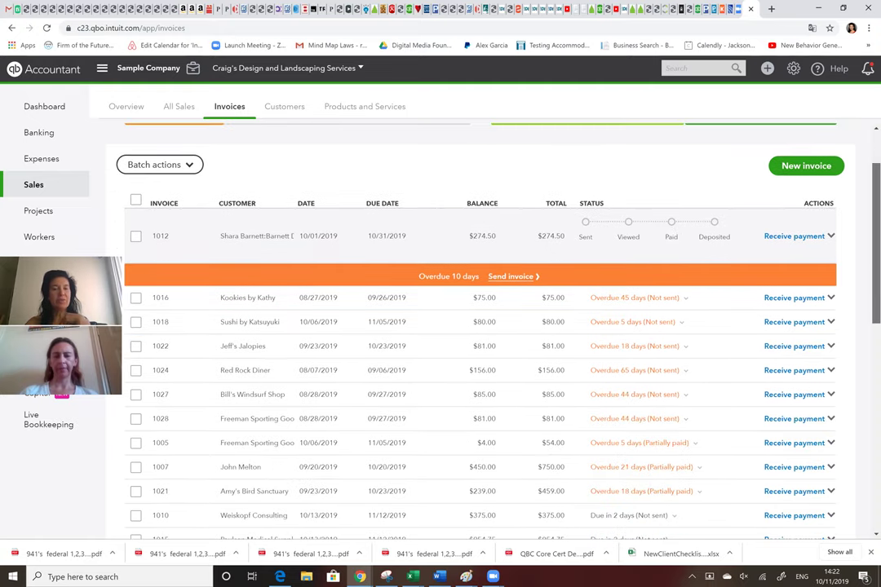
scroll(481, 326, "down", 2)
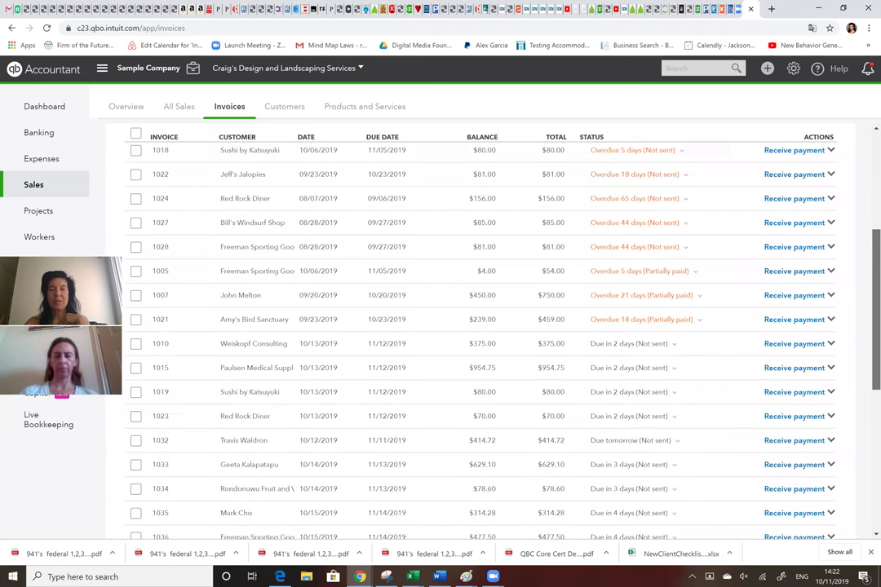
scroll(677, 323, "down", 1)
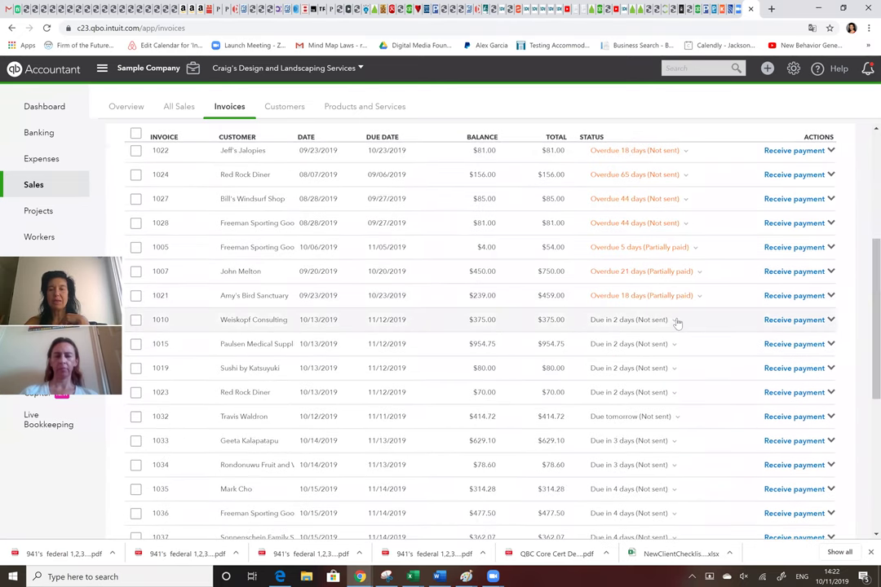
left_click(675, 323)
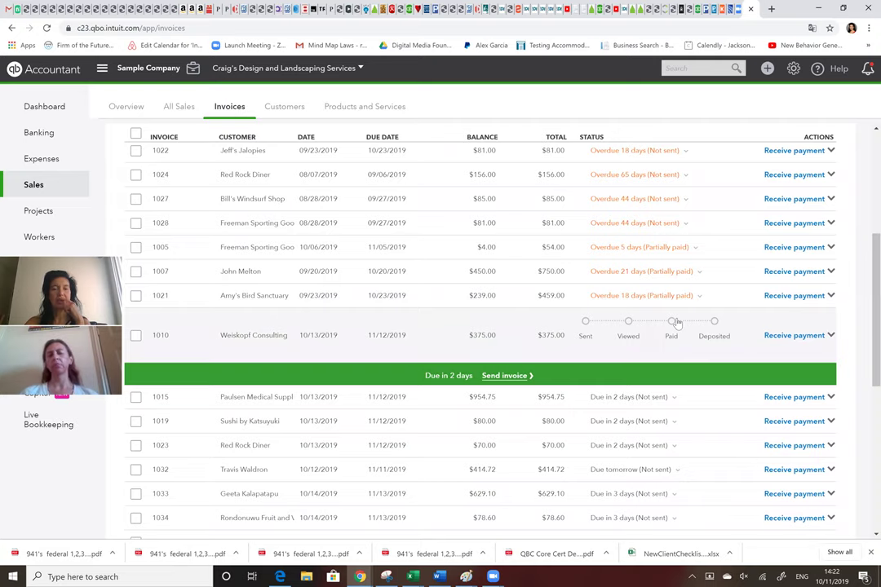
left_click(492, 377)
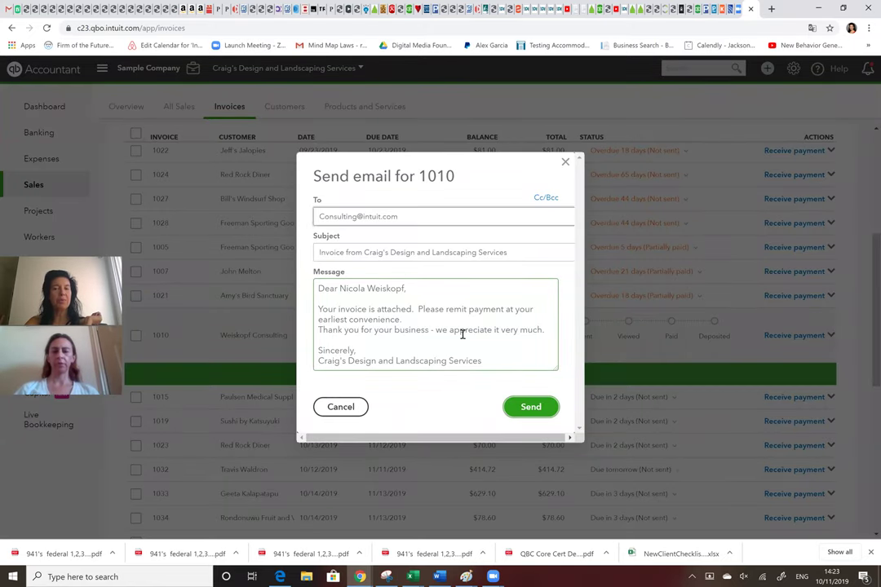
left_click(534, 410)
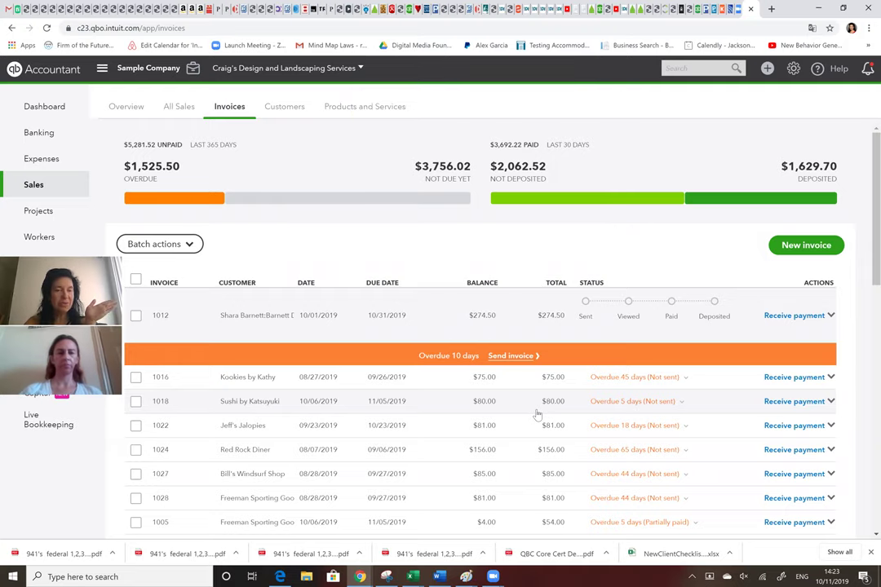
- Look further down the invoice list to check the sent status of invoice 1010
scroll(536, 414, "down", 1)
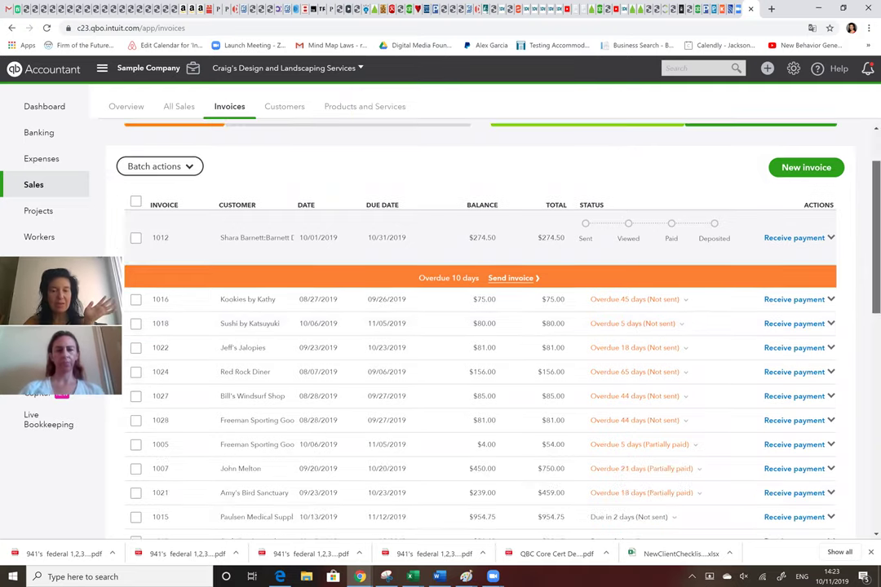
scroll(481, 326, "down", 3)
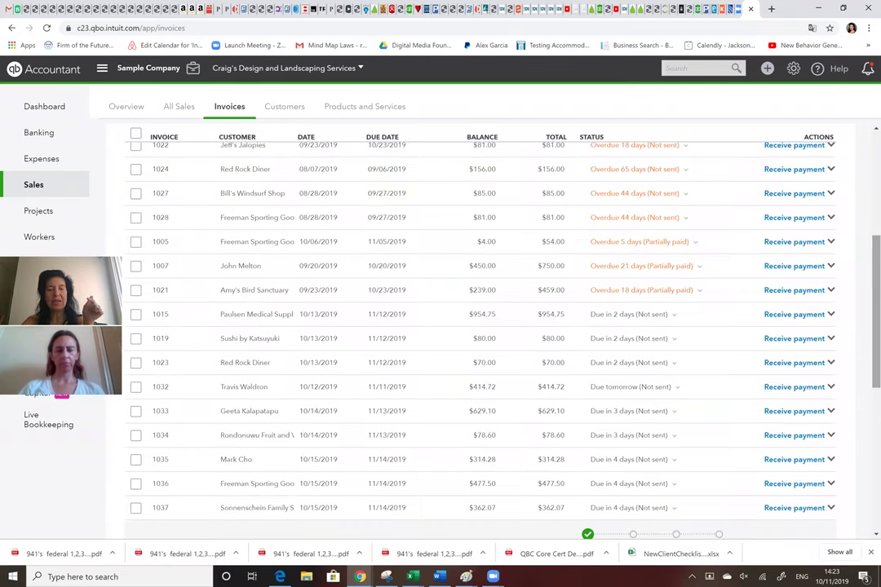
mouse_move(68, 245)
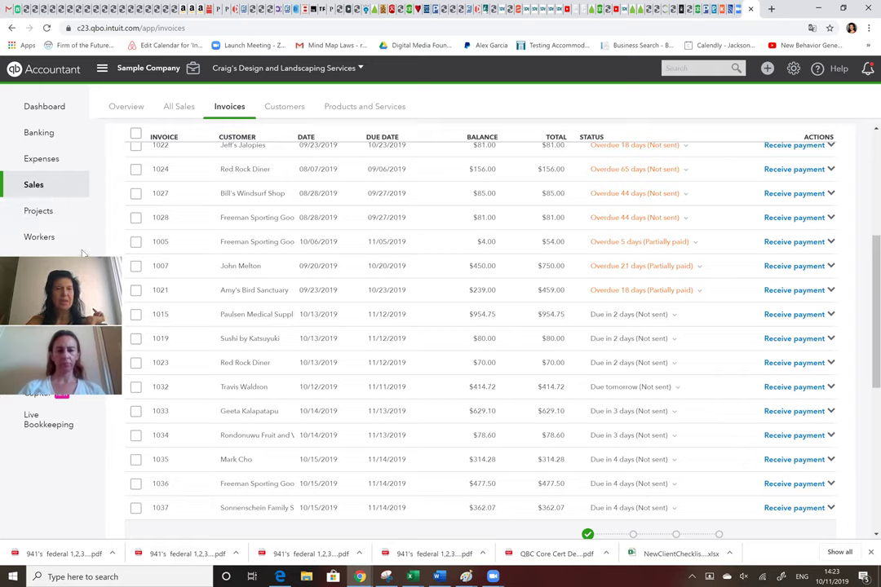
- Search the customer list for "r" and open the Freeman Sporting Goods record
left_click(275, 114)
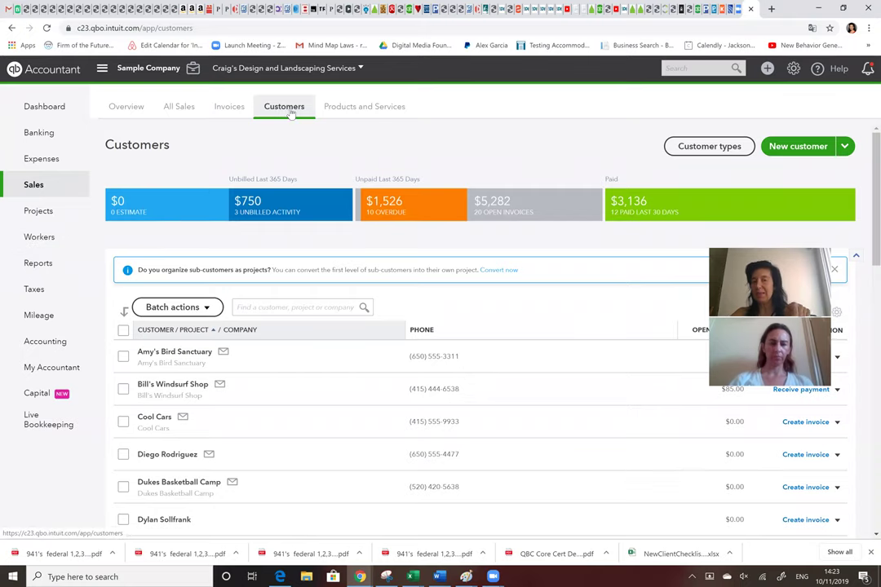
right_click(272, 307)
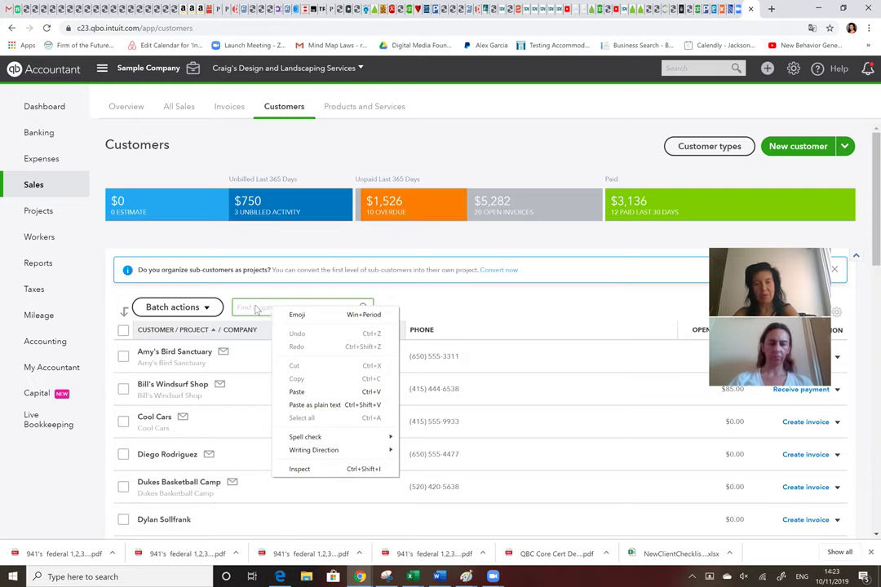
left_click(255, 306)
type("r")
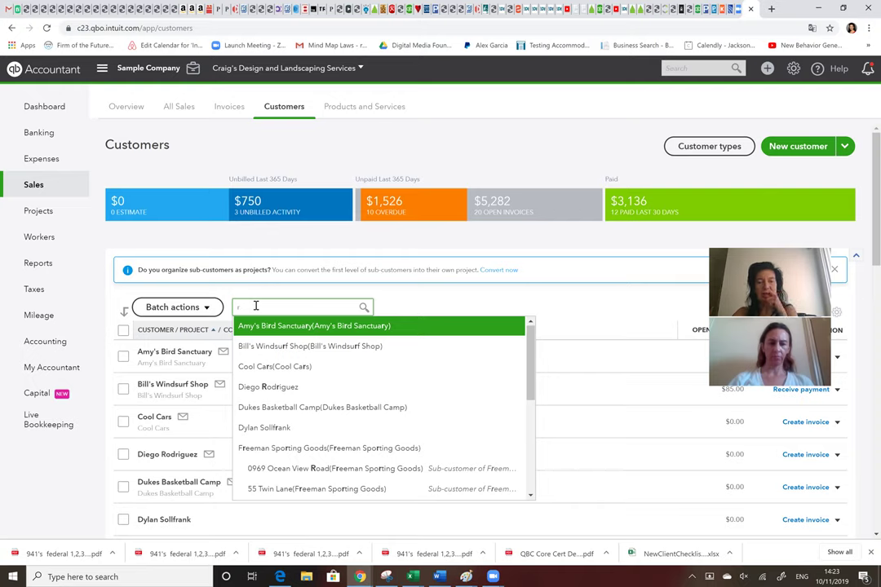
left_click(268, 449)
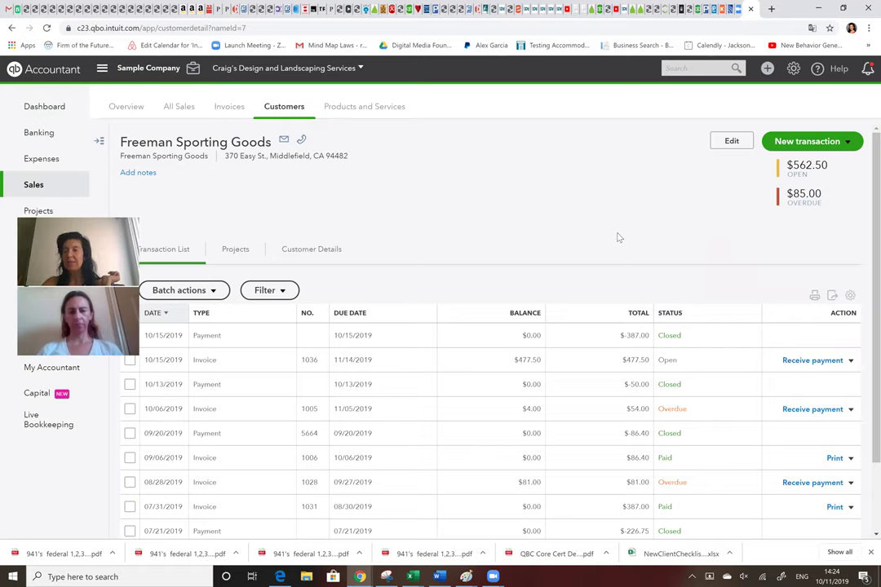
- Add the Email column to Freeman Sporting Goods' transaction list, and preview its printout without printing
left_click(850, 297)
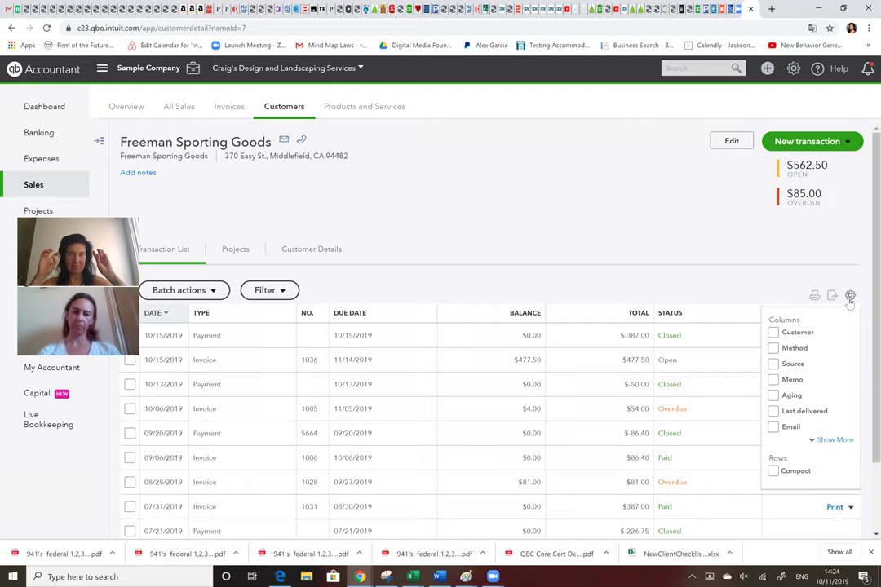
left_click(773, 428)
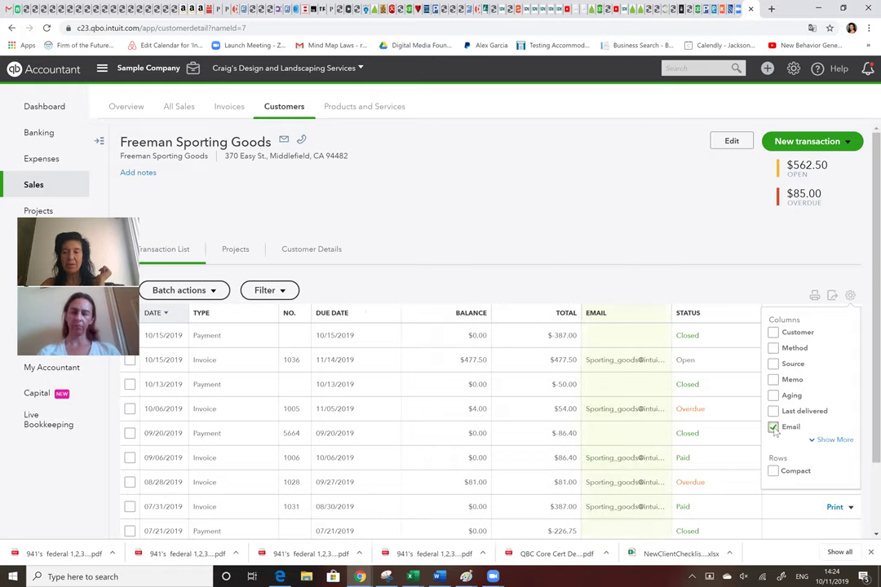
left_click(814, 295)
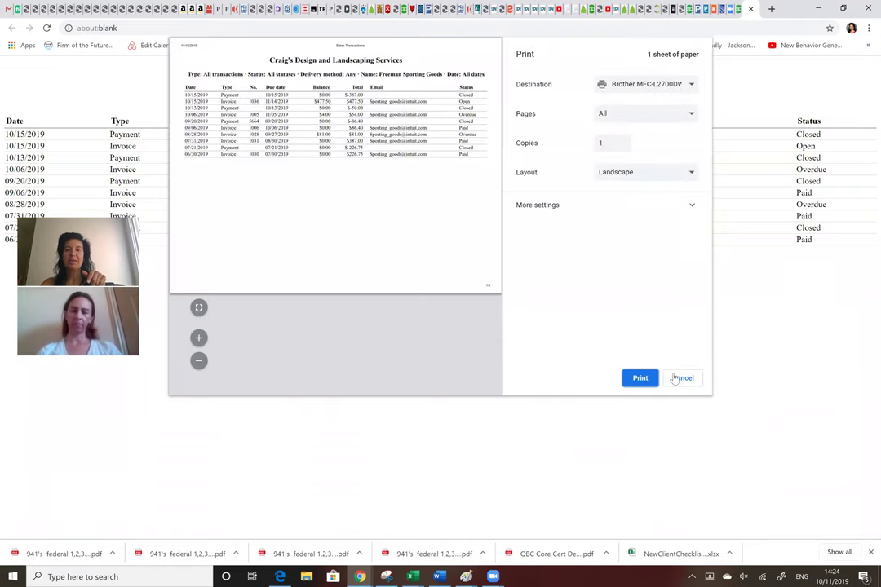
left_click(683, 378)
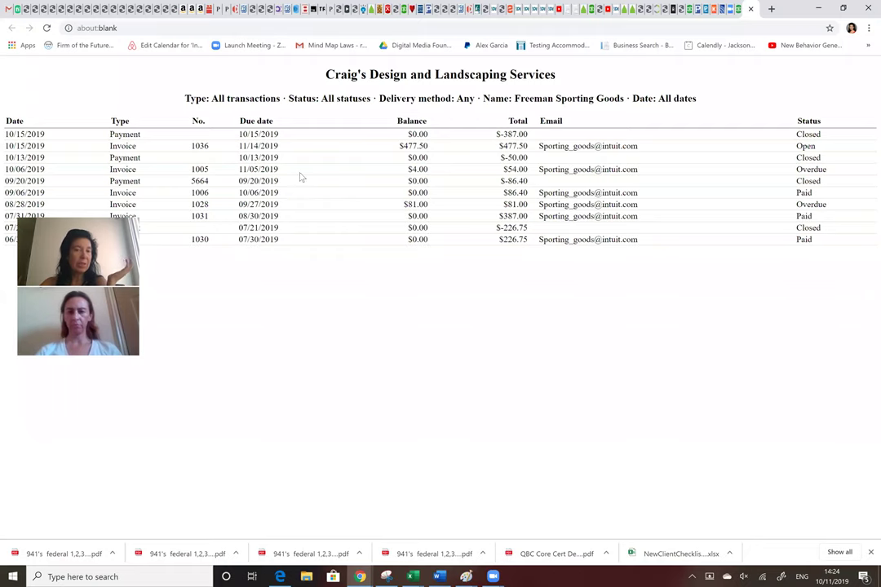
left_click(737, 9)
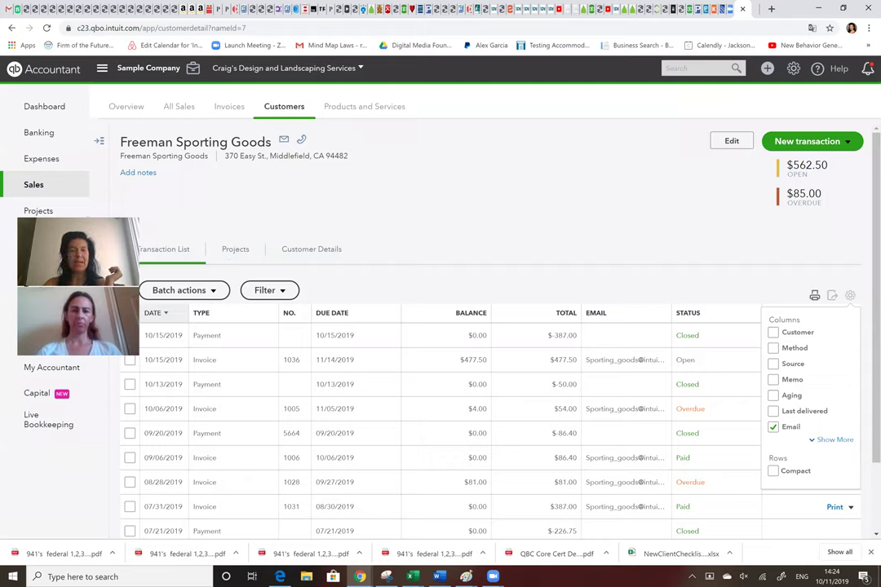
- Start a time activity for Freeman Sporting Goods, choosing the second listed employee and the Design:Fountains:Concrete service
left_click(849, 143)
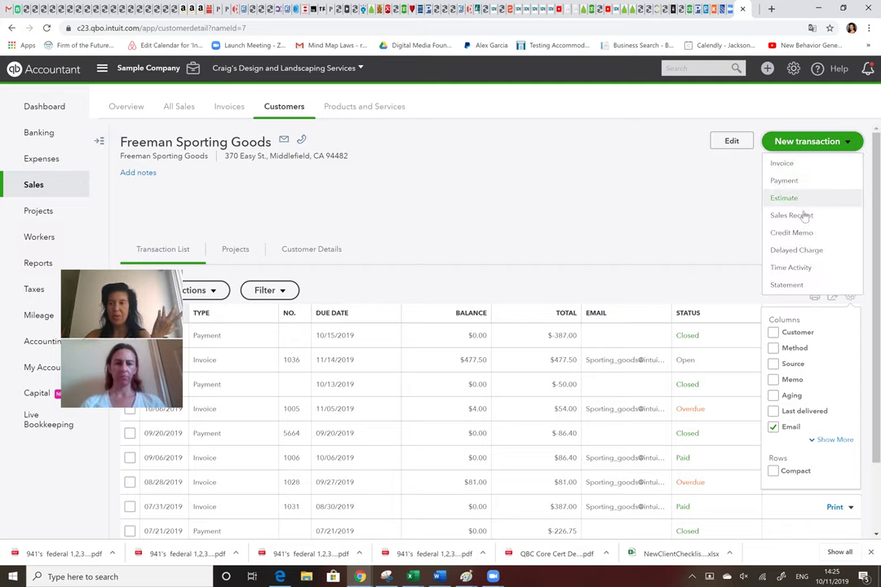
left_click(805, 271)
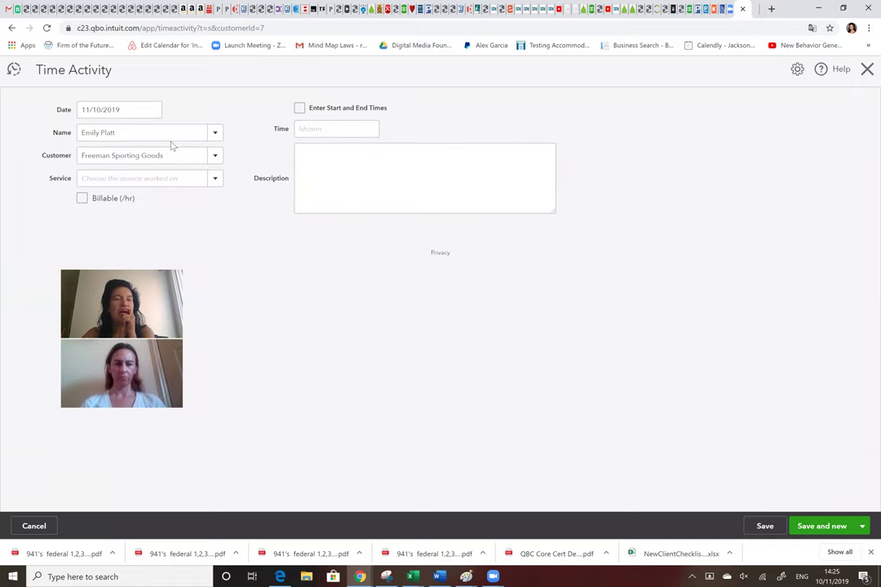
left_click(214, 137)
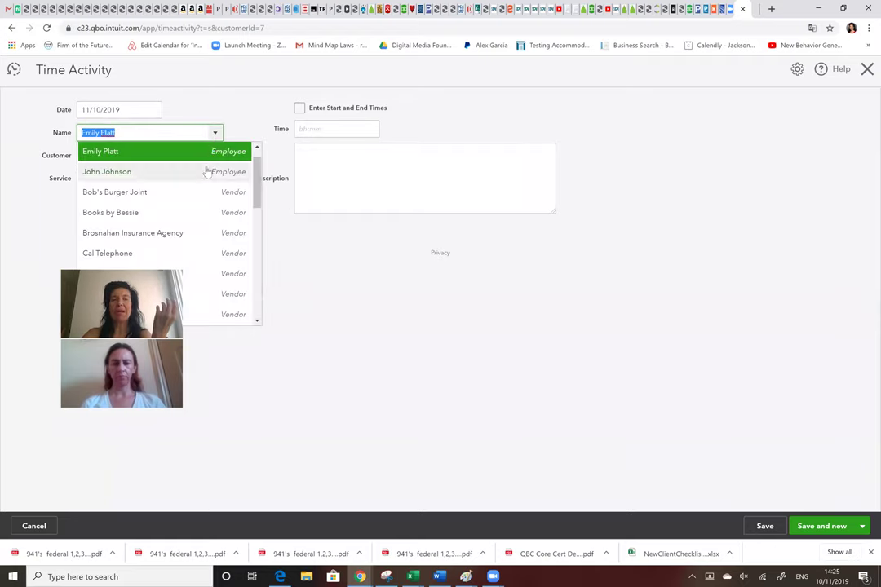
left_click(207, 171)
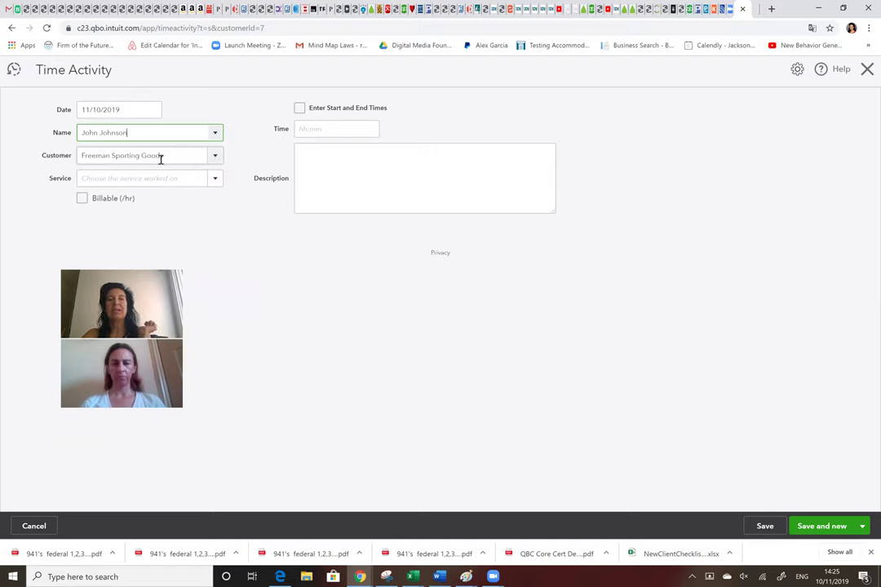
left_click(216, 179)
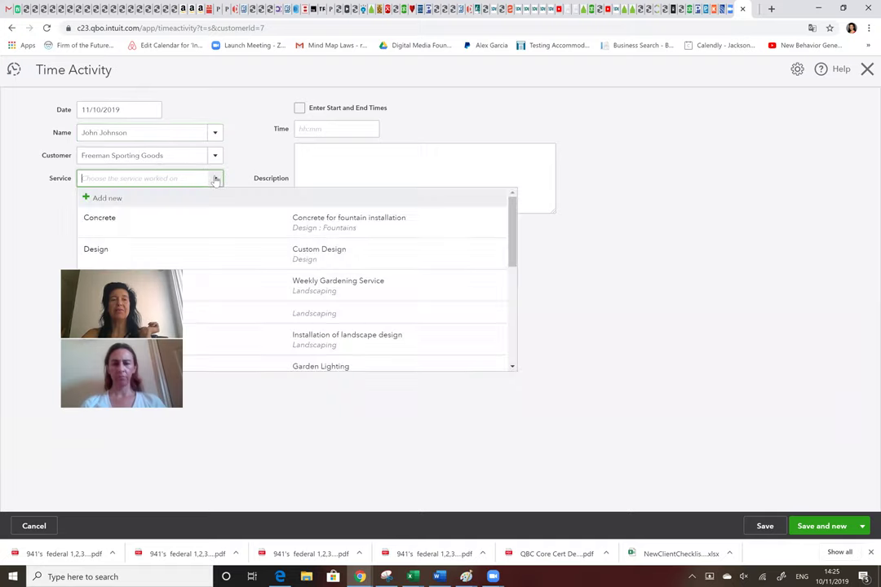
left_click(225, 225)
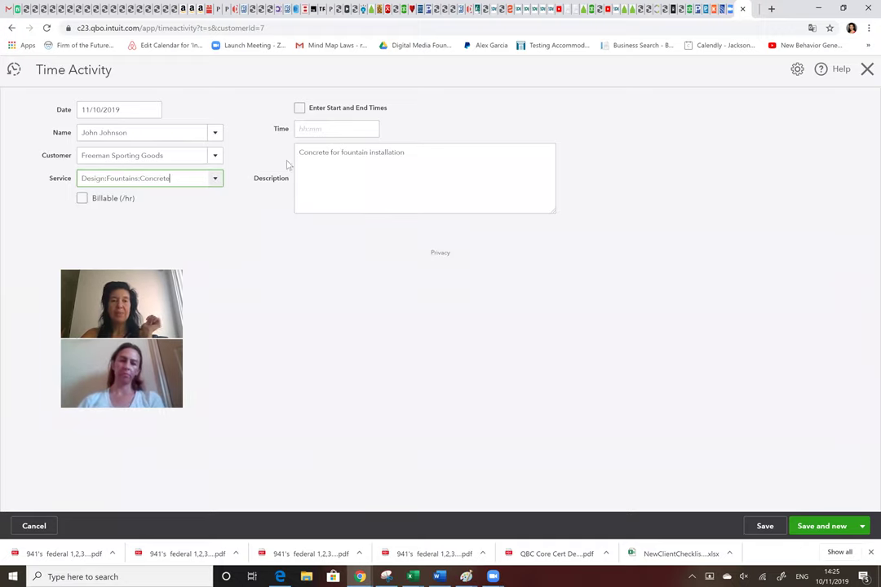
- Enable start and end times for the time activity and set them to 8:00 AM and 5:00 PM
left_click(300, 110)
left_click(309, 129)
type("8")
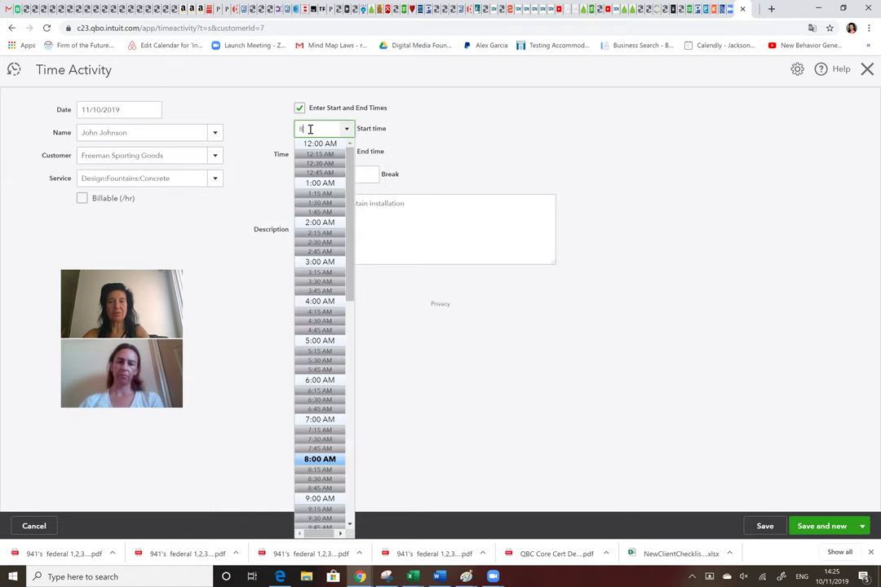
type("am")
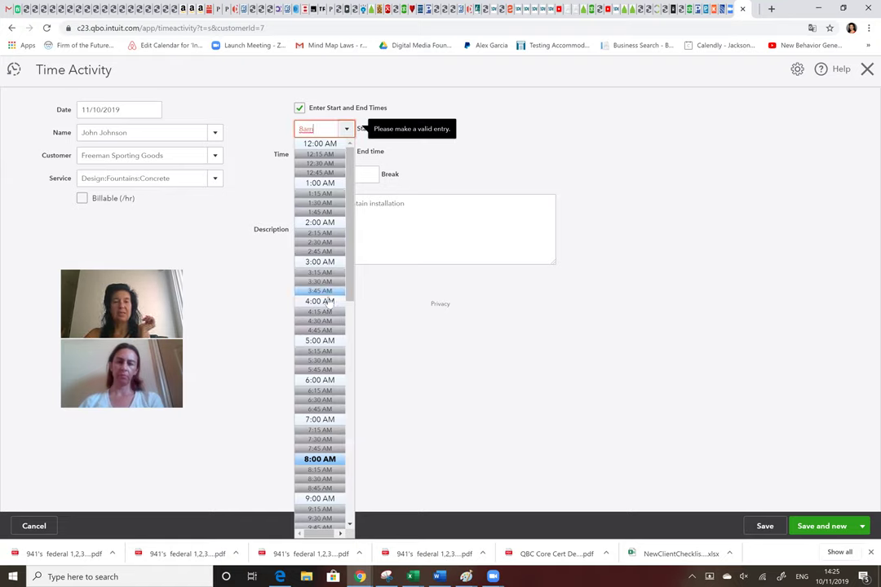
left_click(320, 460)
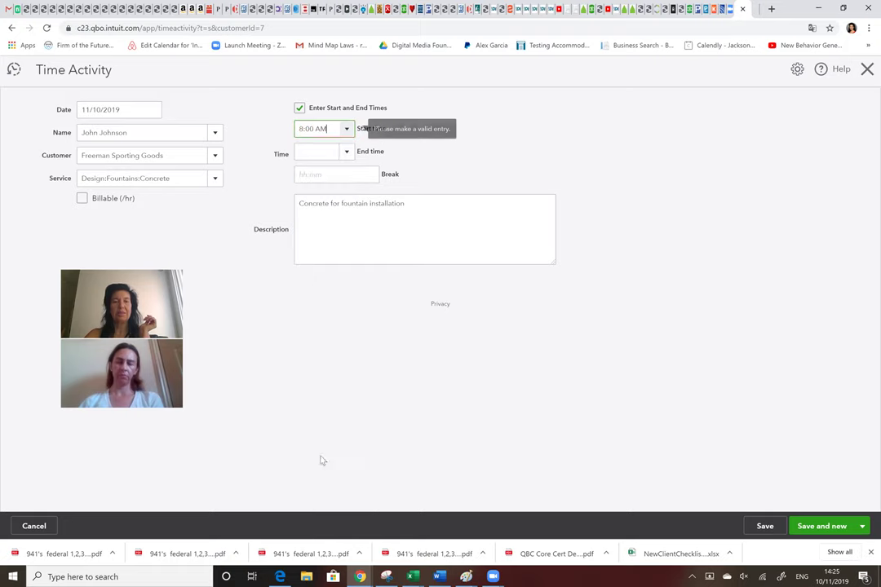
left_click(348, 153)
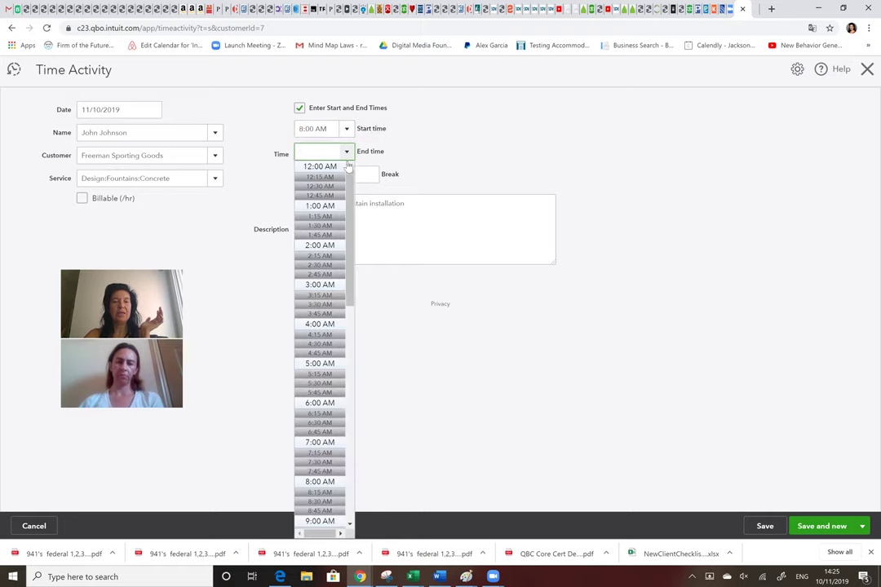
left_click_drag(352, 214, 366, 379)
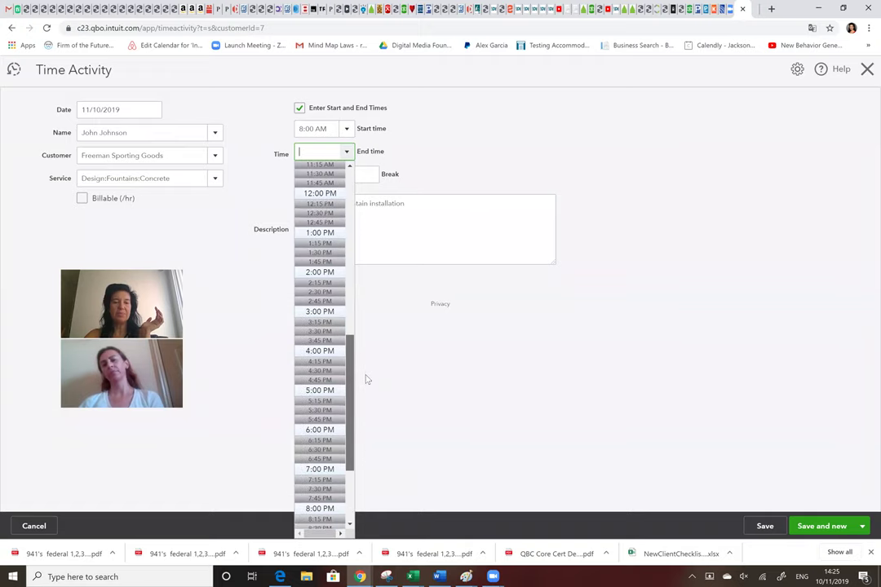
left_click(322, 390)
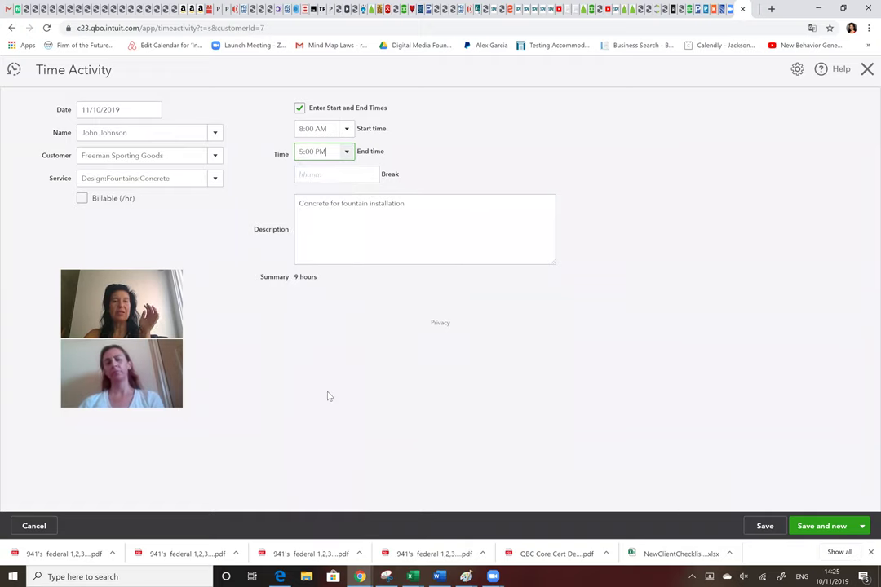
left_click(357, 180)
type("30")
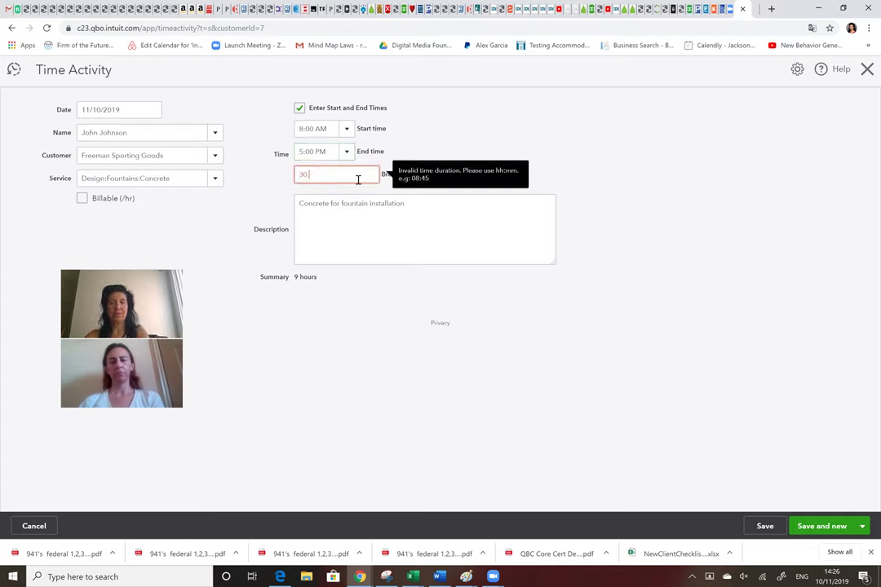
key("BackSpace")
key("BackSpace")
key("BackSpace")
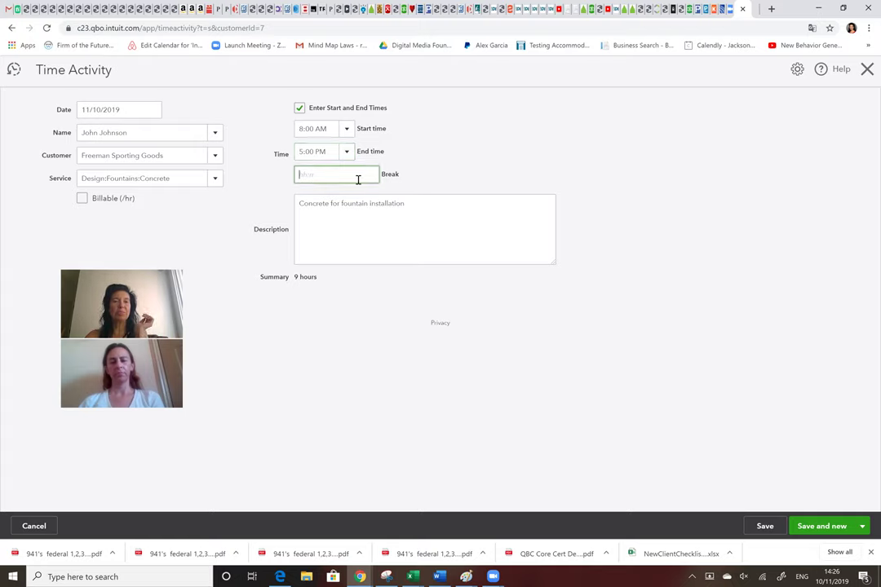
left_click(344, 217)
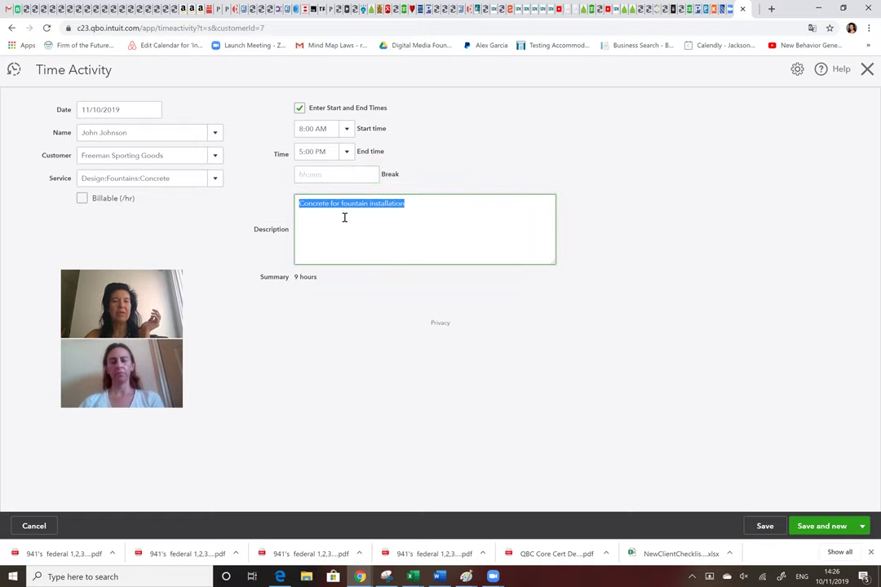
left_click(375, 238)
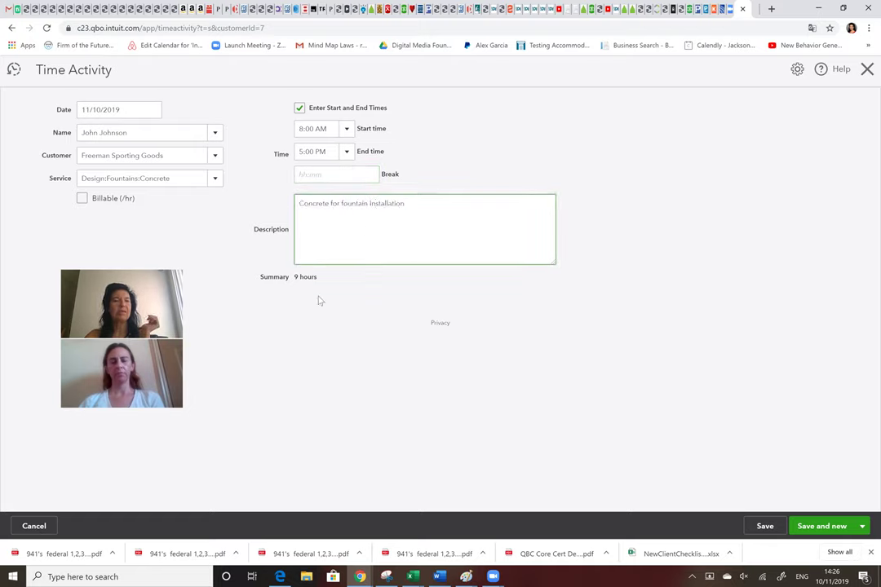
- Make the time activity billable at 30.00 per hour and save it
left_click(82, 200)
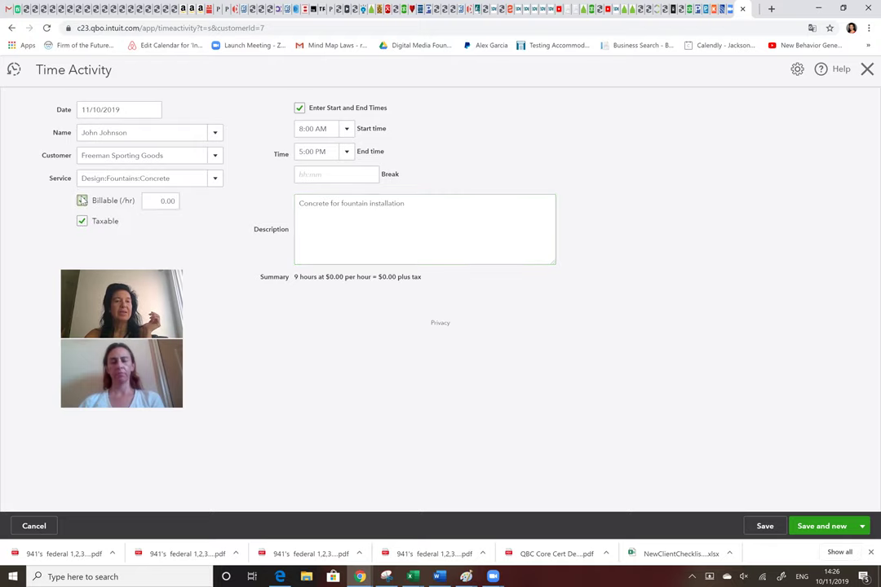
left_click(176, 203)
type("30")
left_click(198, 242)
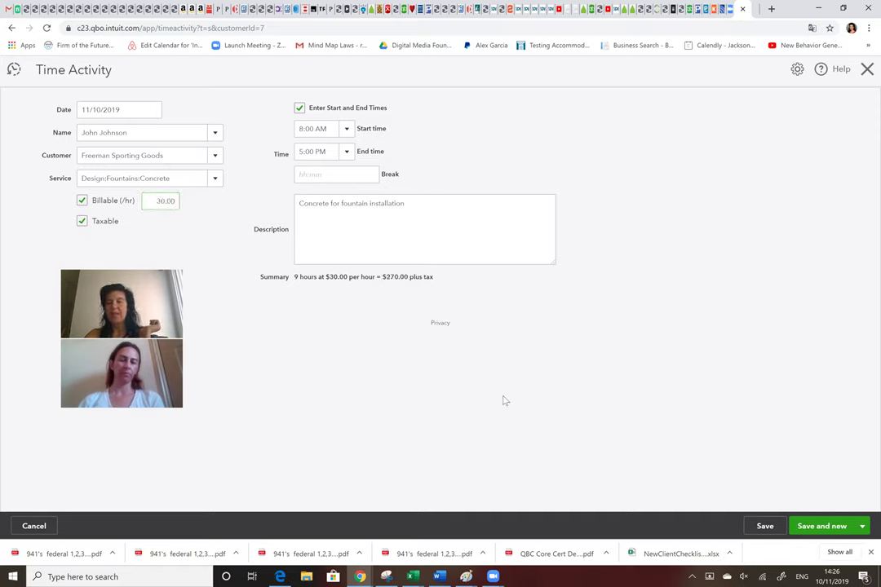
left_click(777, 531)
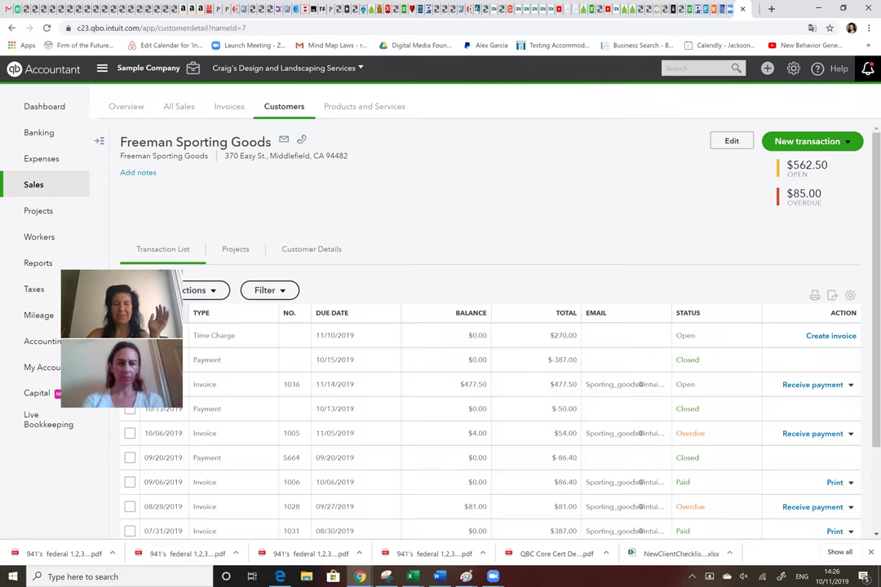
- In Products and Services, edit the Concrete service under Design:Fountains and set its sales price/rate to 500
left_click(384, 114)
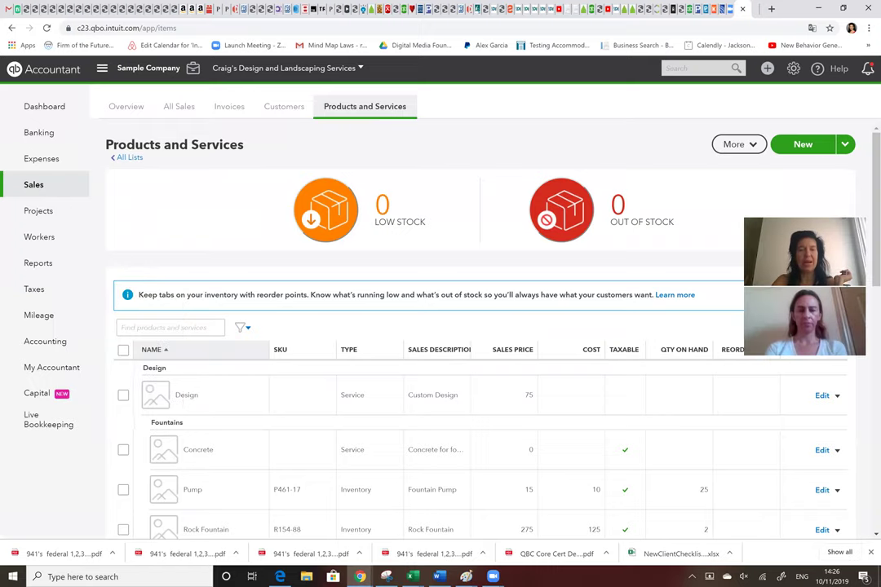
scroll(128, 270, "down", 5)
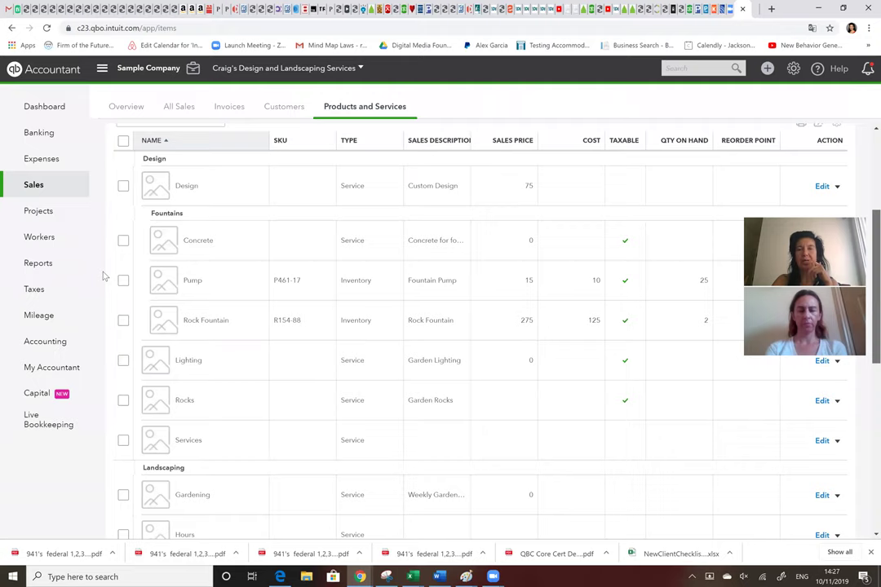
scroll(177, 189, "down", 1)
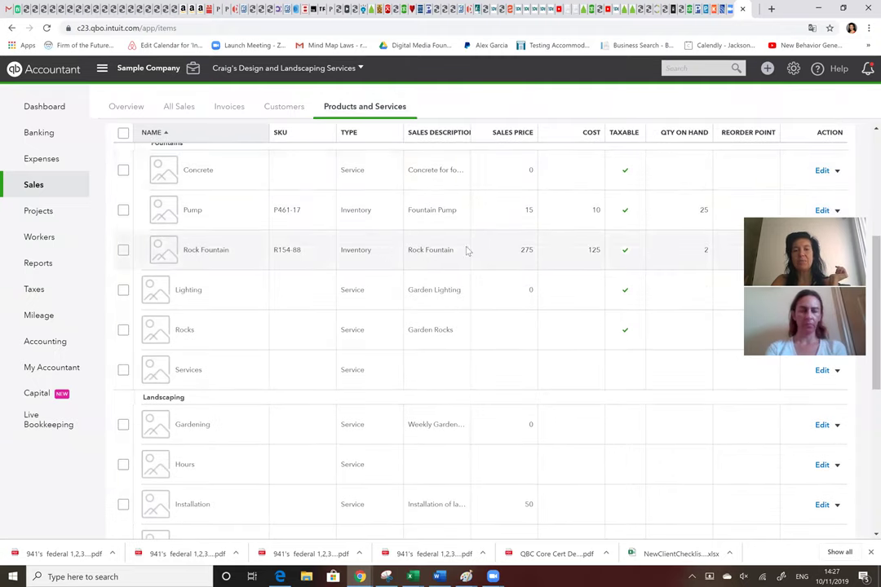
left_click(821, 171)
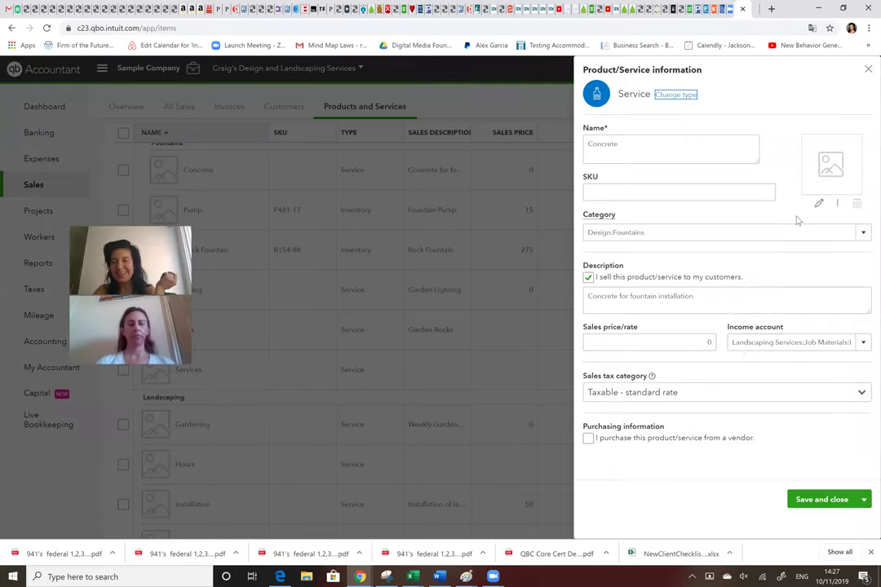
left_click(711, 343)
left_click(712, 343)
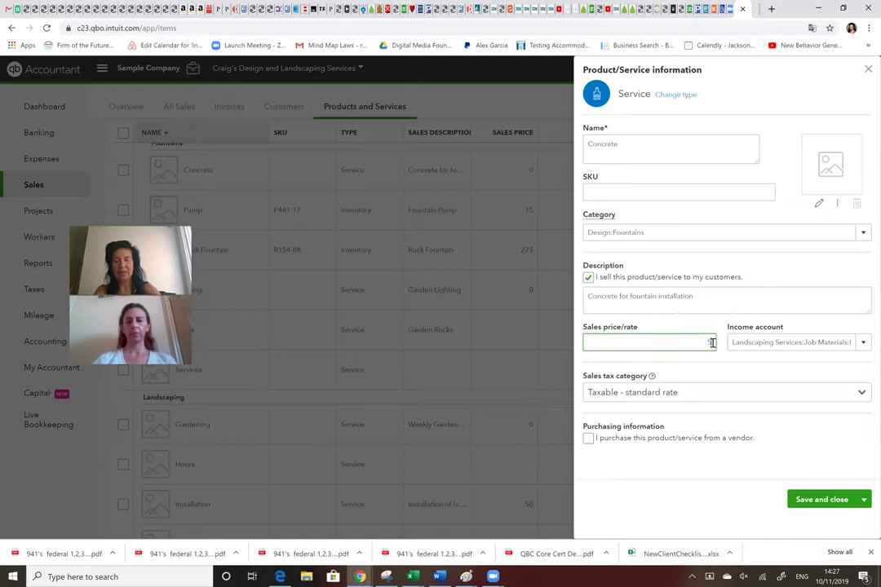
type("500")
left_click(692, 506)
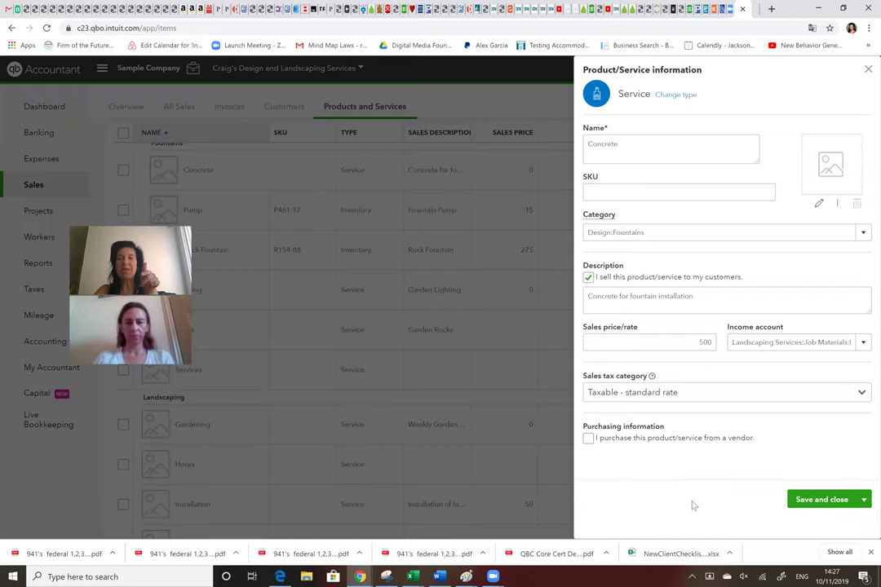
- Mark the Concrete service as purchased from a vendor with the purchase description "Concrete @ $200", and save it
left_click(588, 439)
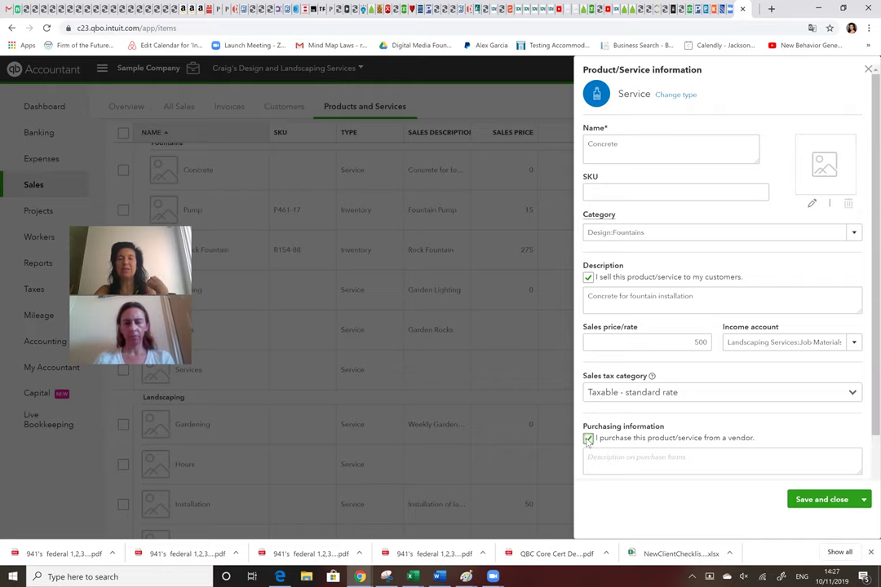
left_click(604, 466)
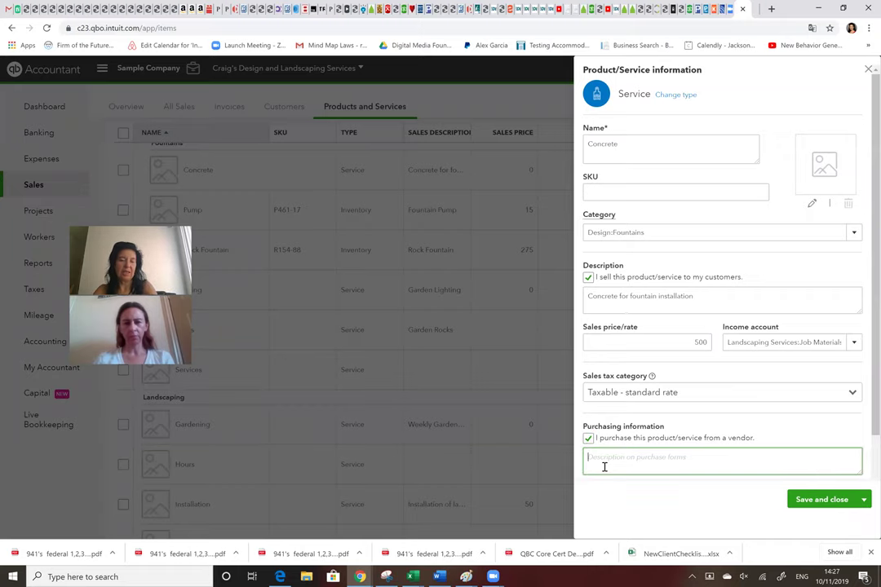
type("Co")
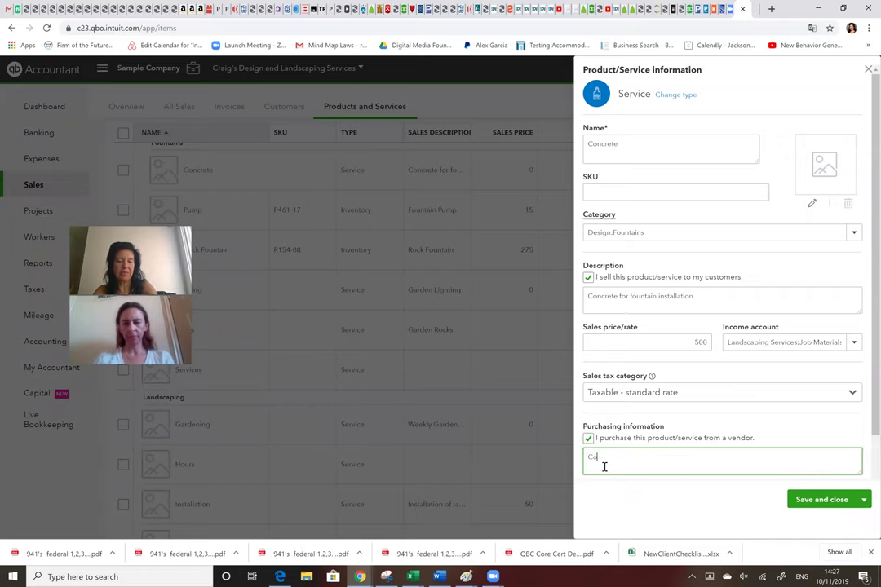
type("ncrete @ $200")
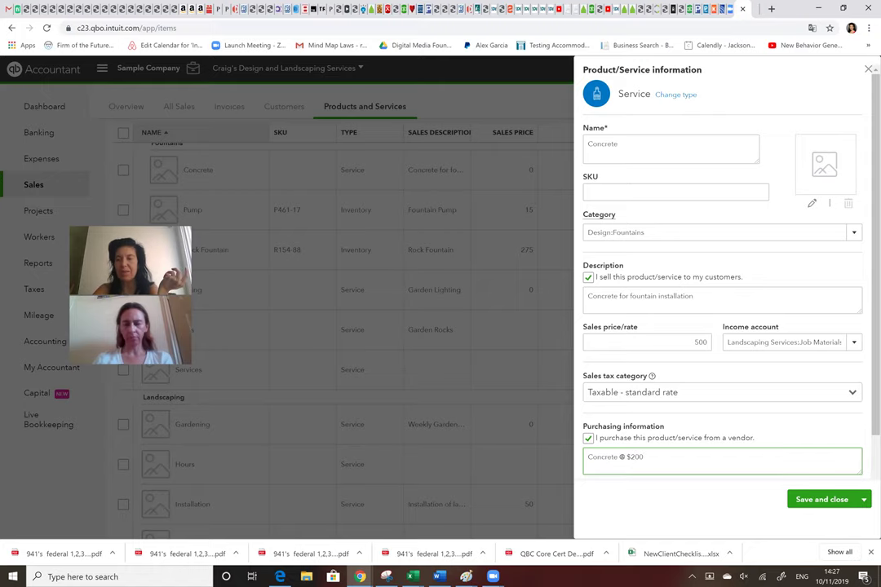
left_click(804, 505)
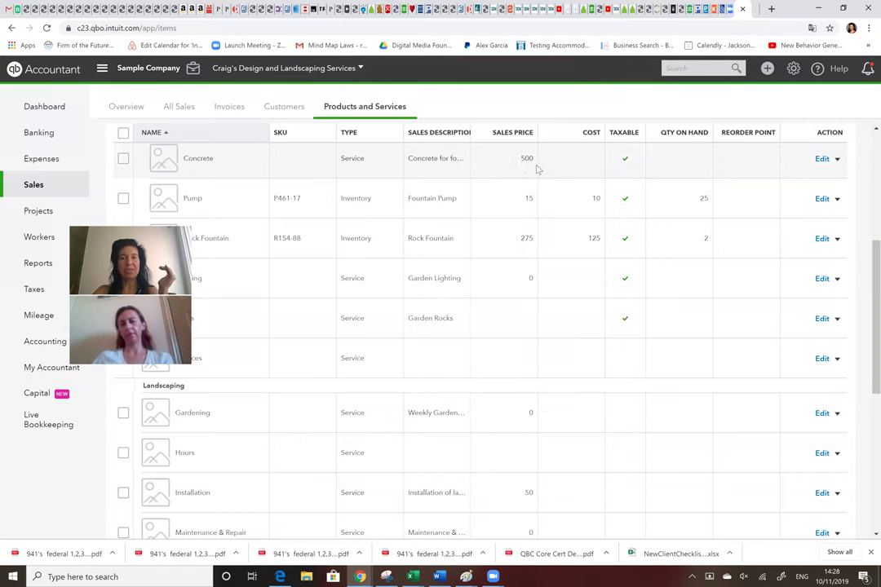
- Start a new invoice for Freeman Sporting Goods and add its Nov 10 billable time for concrete fountain installation
left_click(229, 114)
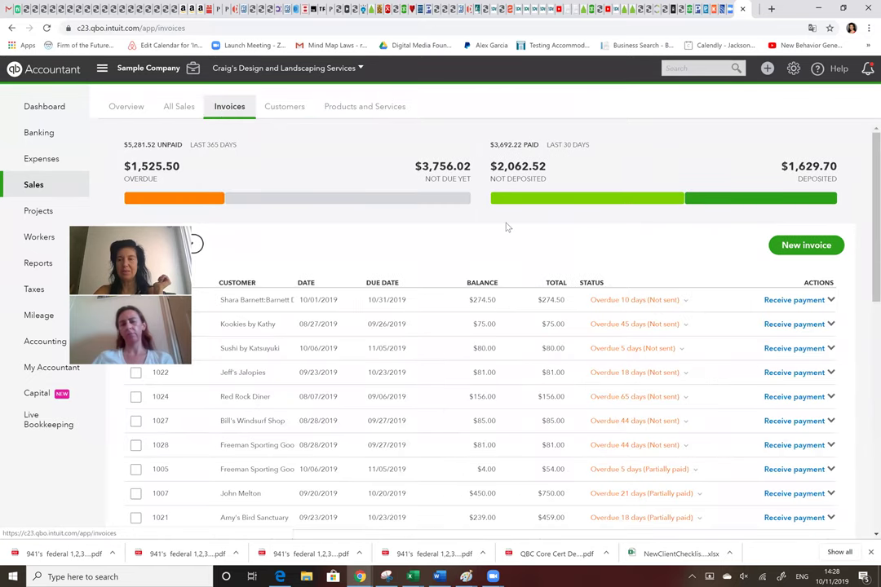
left_click(799, 249)
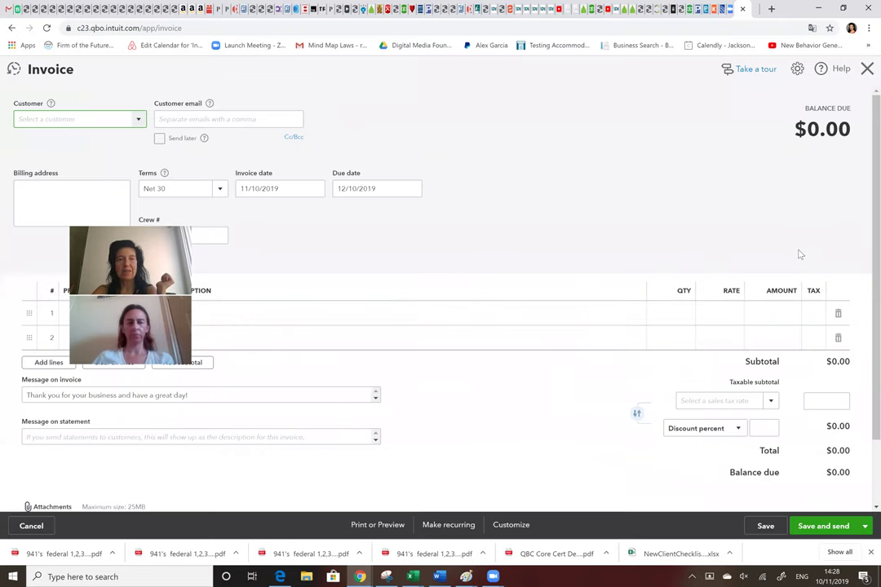
type("fre")
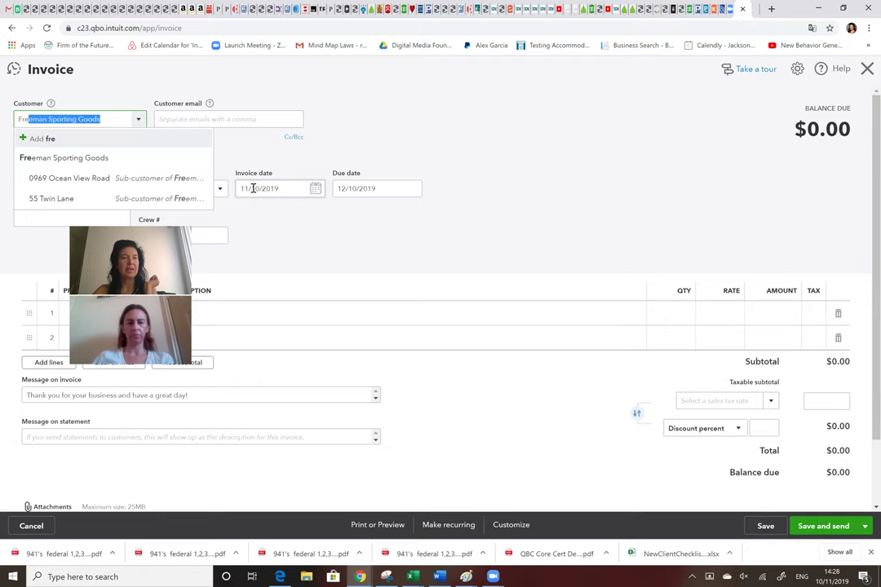
left_click(122, 157)
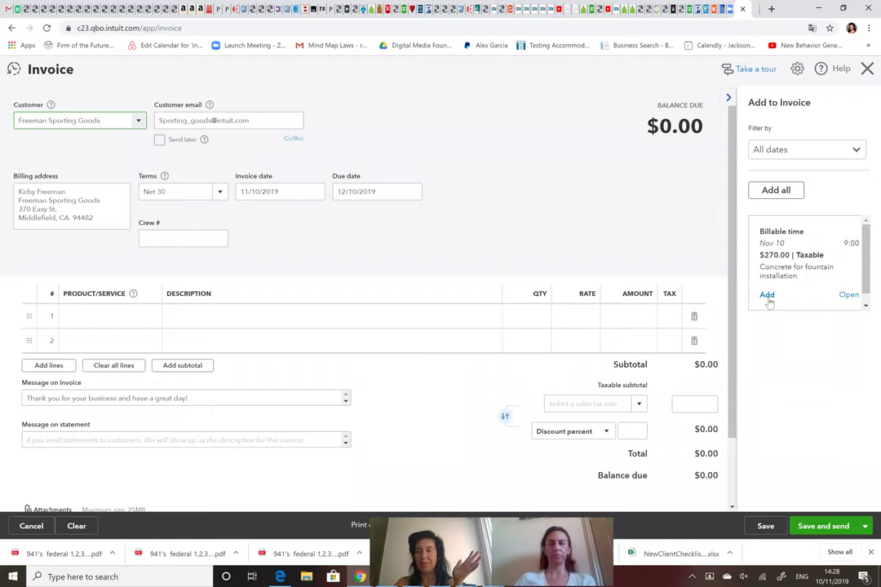
left_click(767, 295)
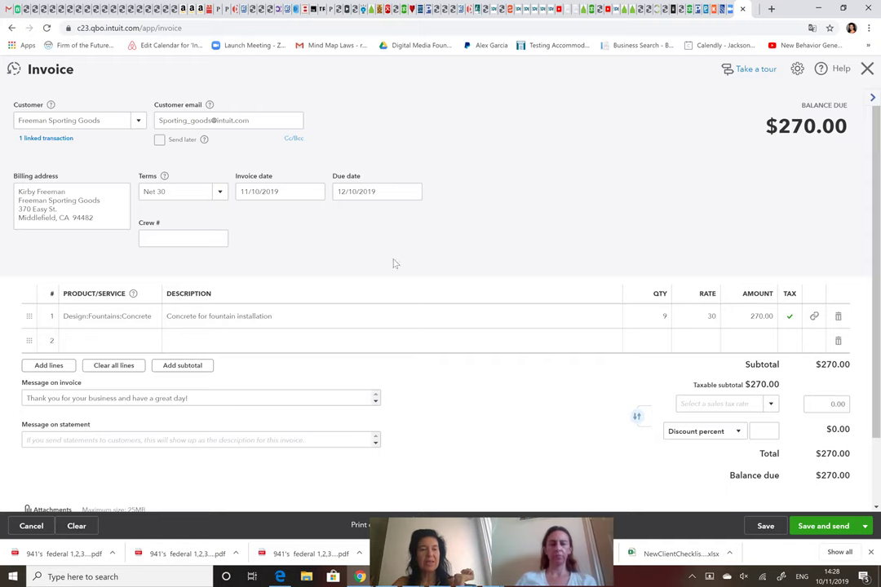
- Add the Design:Fountains:Concrete service as the second line item of the invoice
left_click(153, 343)
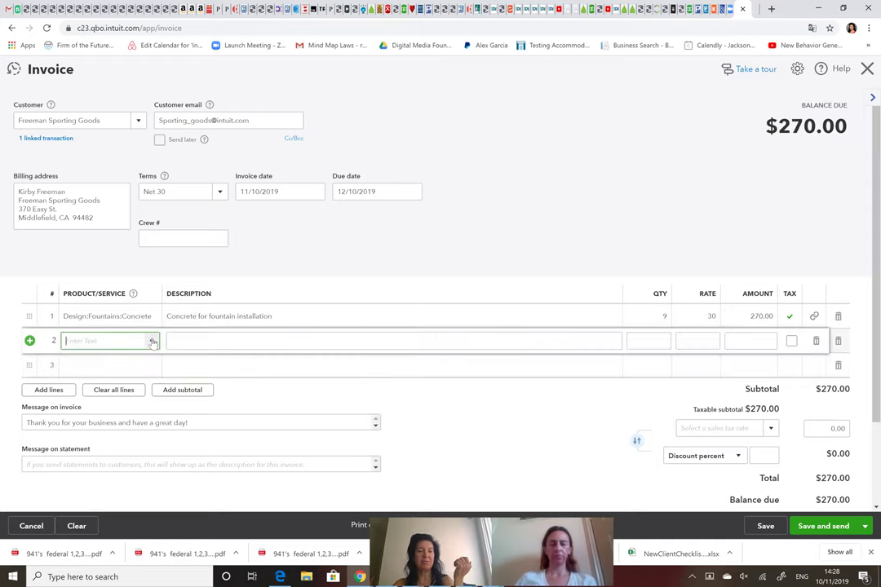
type("Design:Fountains:Concretere")
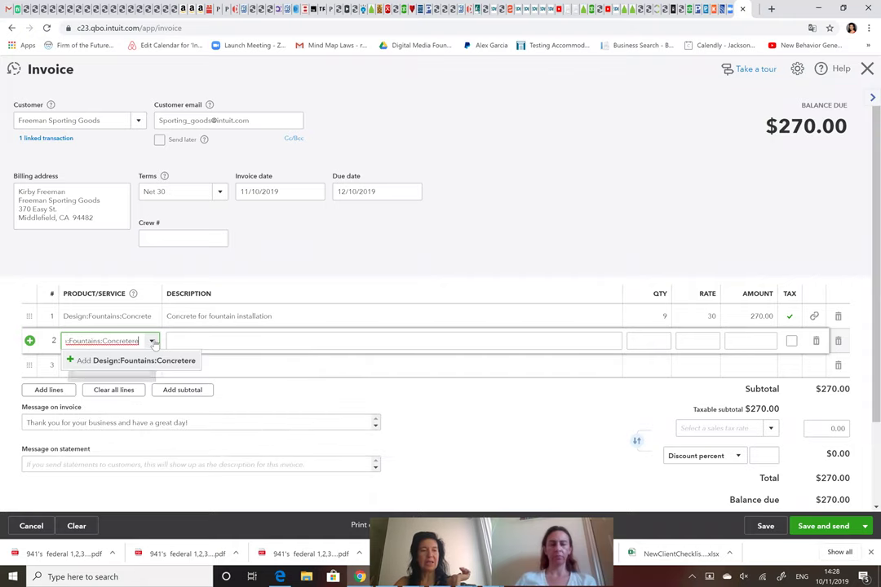
key("BackSpace")
key("BackSpace")
key("BackSpace")
key("BackSpace")
key("BackSpace")
key("BackSpace")
key("BackSpace")
key("BackSpace")
key("BackSpace")
key("BackSpace")
key("BackSpace")
key("BackSpace")
key("BackSpace")
key("BackSpace")
key("BackSpace")
key("BackSpace")
key("BackSpace")
key("BackSpace")
key("BackSpace")
key("BackSpace")
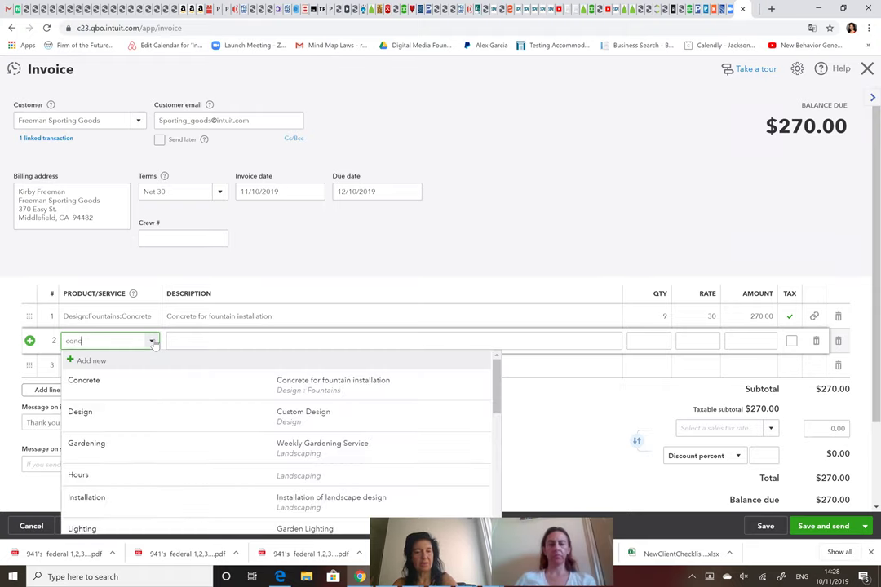
left_click(132, 388)
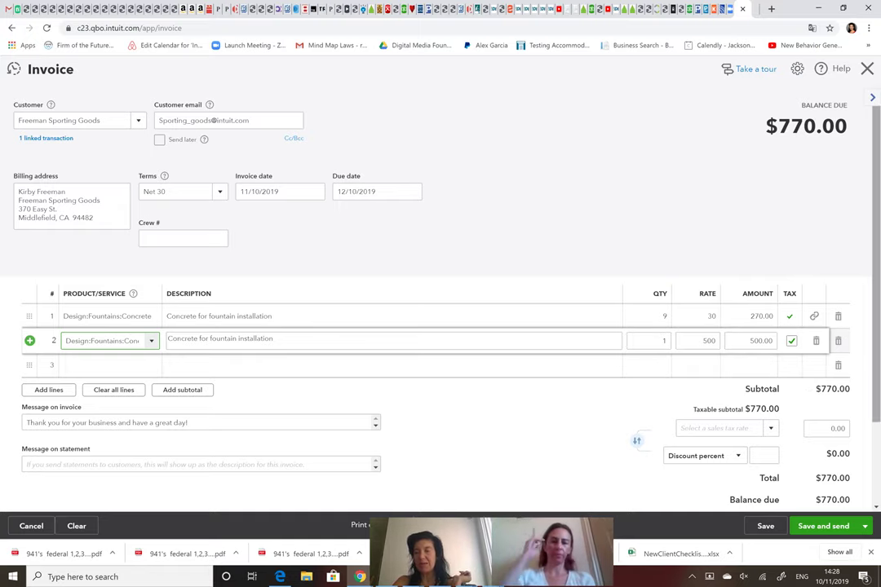
scroll(798, 343, "down", 2)
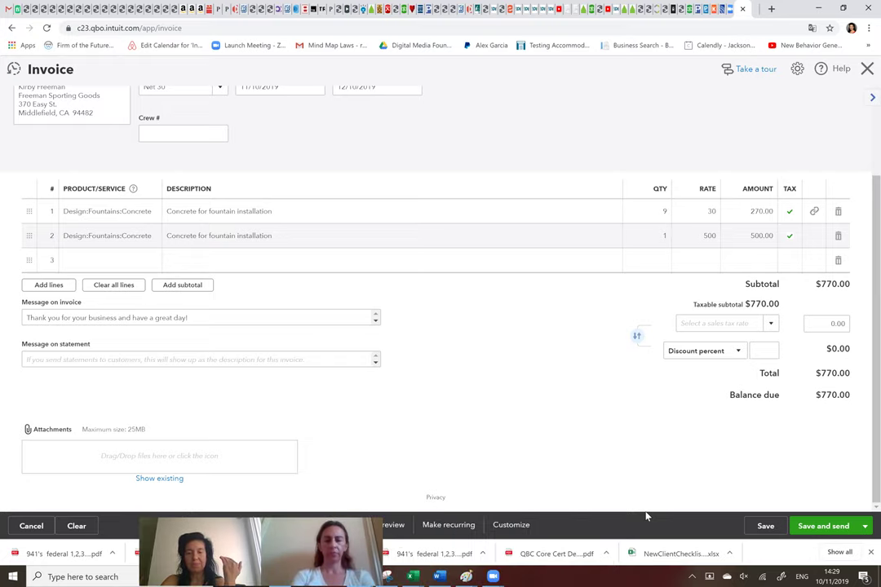
left_click(445, 526)
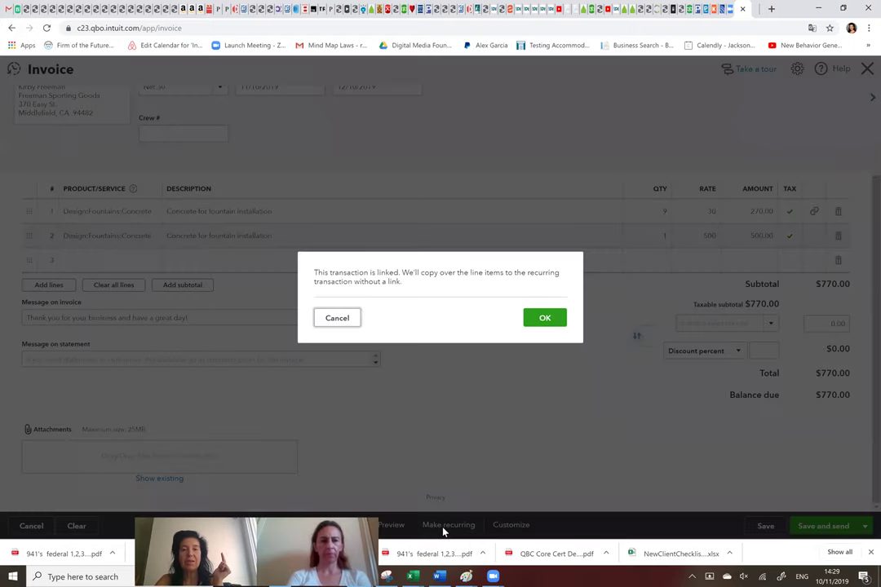
left_click(327, 318)
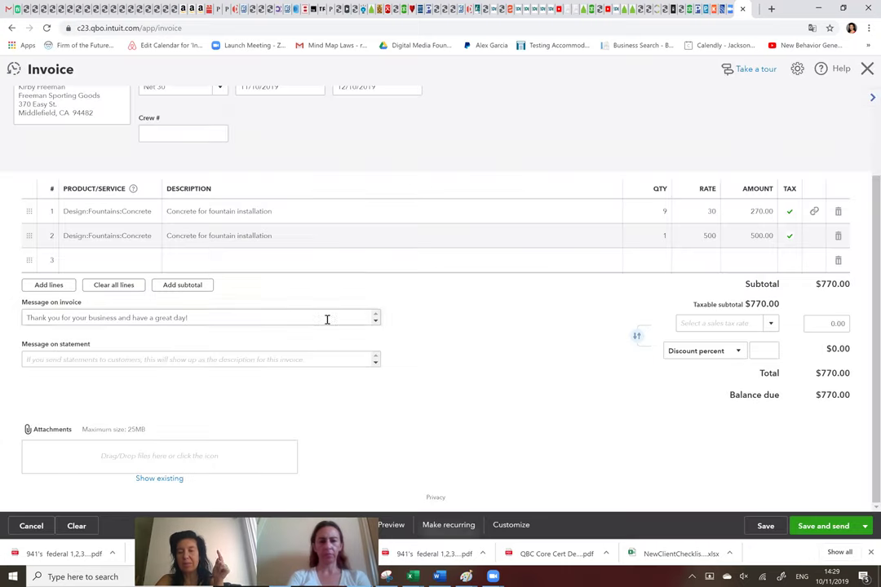
- Save the Freeman Sporting Goods invoice, review its email preview, and send and close it
left_click(811, 527)
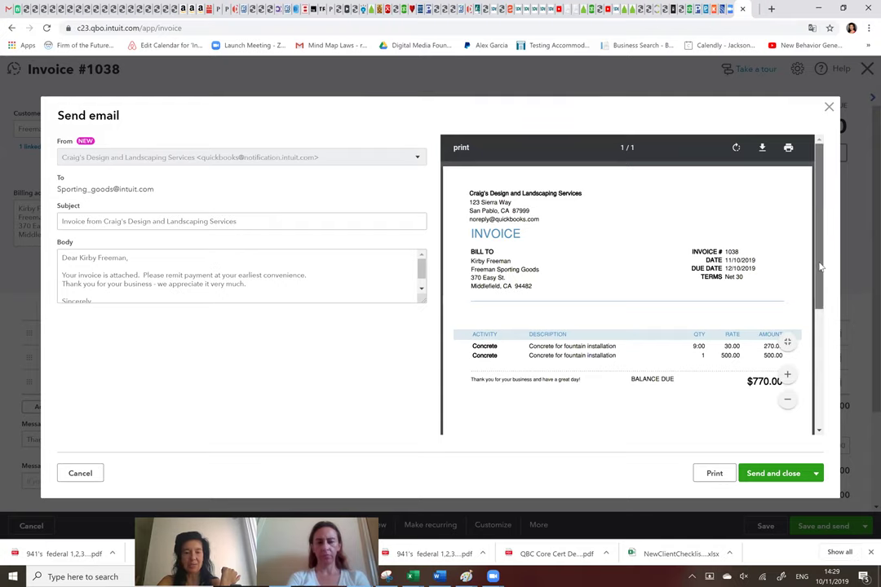
scroll(822, 250, "down", 5)
scroll(626, 293, "up", 5)
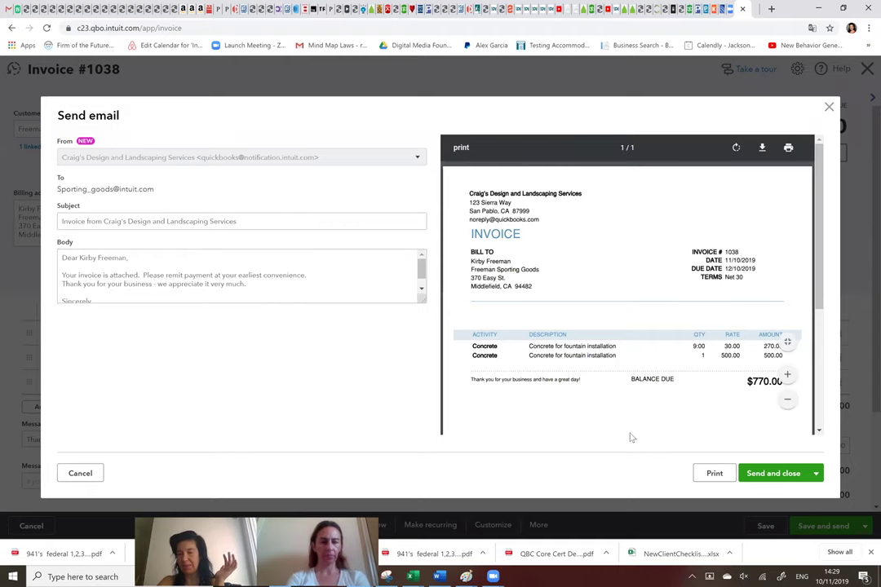
left_click(766, 473)
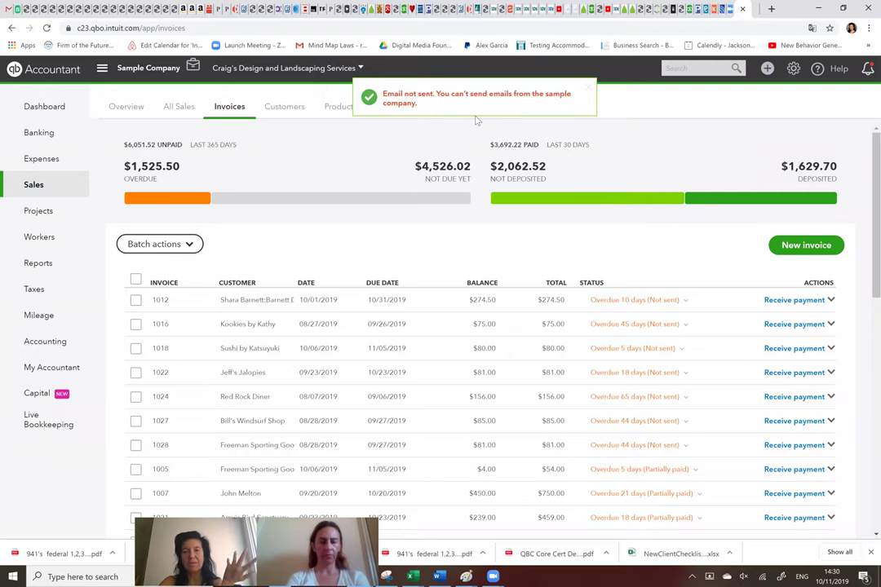
- Visit the Projects page and bring up the company's Account and Settings
left_click(44, 214)
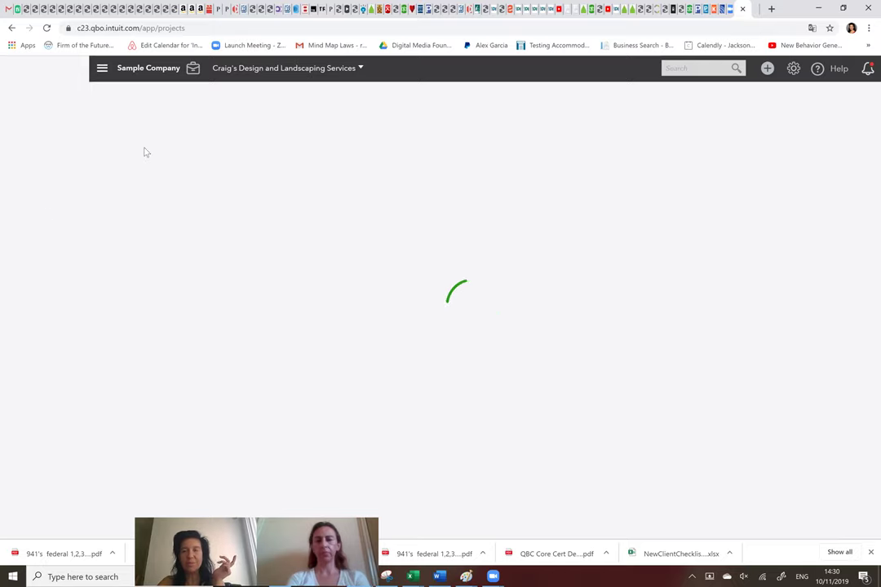
left_click(793, 69)
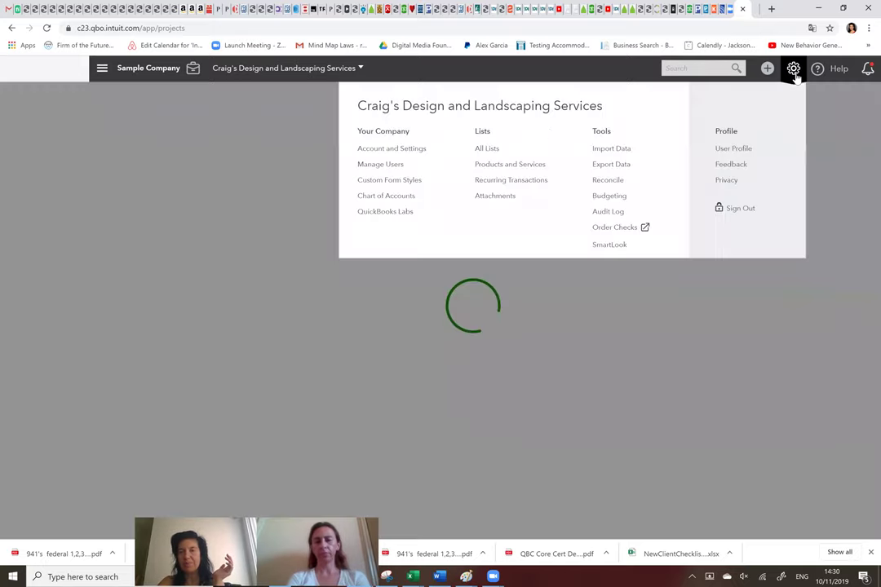
left_click(414, 150)
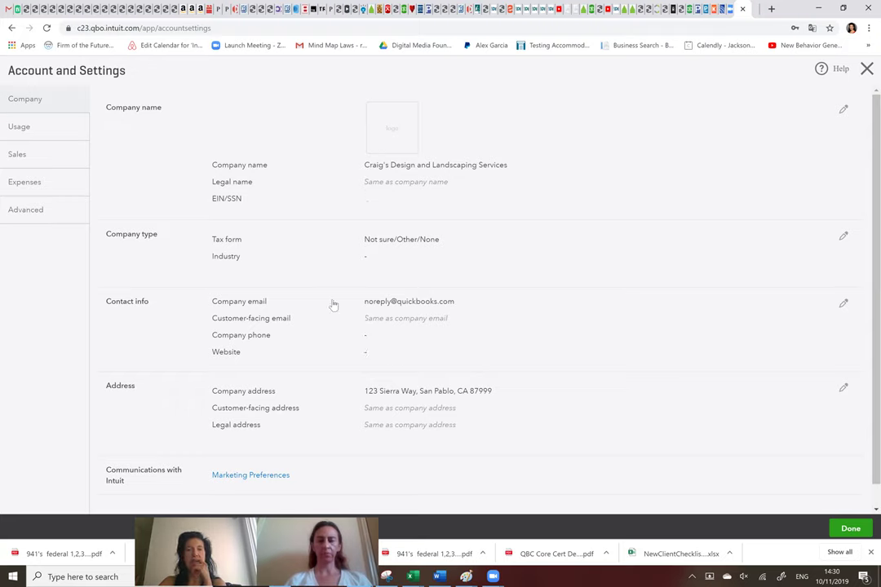
- Set the company type's tax form to Partnership or limited liability company (Form 1065) and industry to Industrial Design Services, and save
left_click(843, 237)
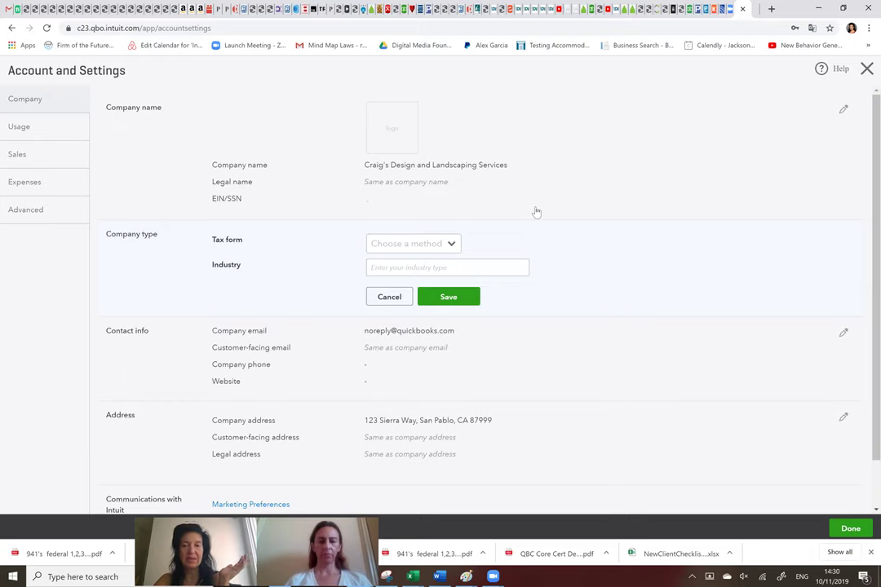
left_click(451, 243)
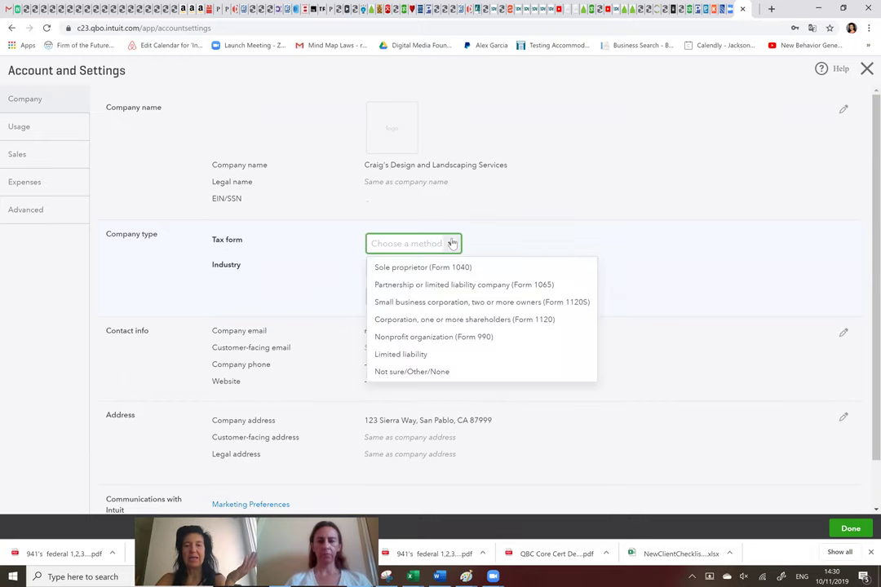
left_click(462, 285)
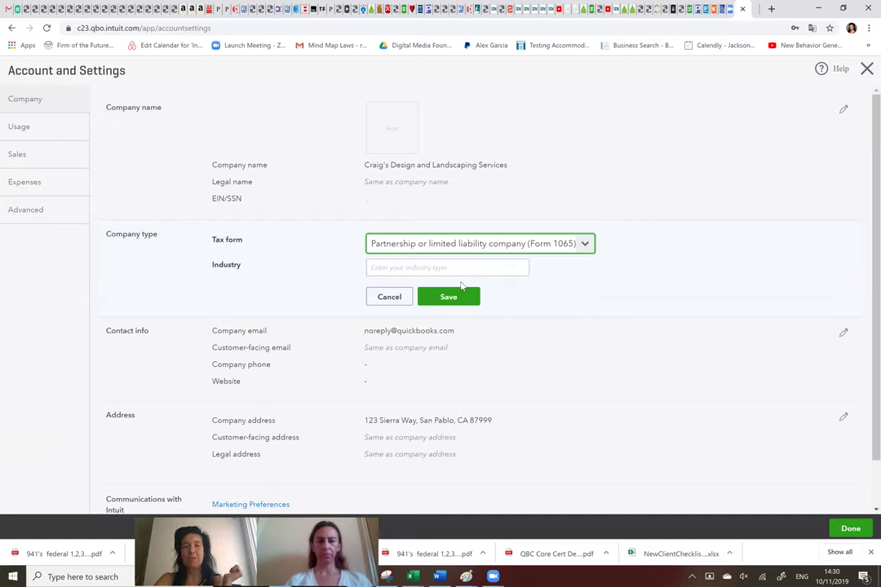
left_click(445, 268)
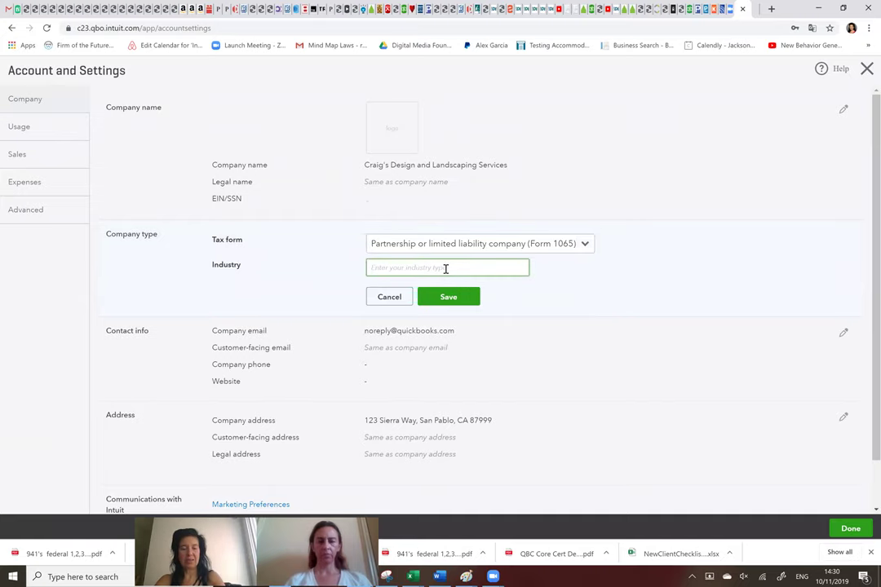
type("Design")
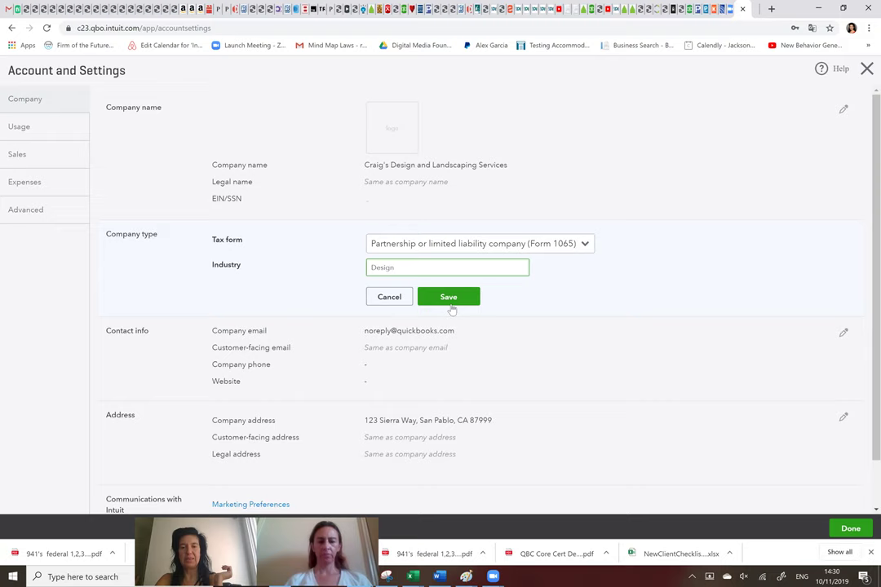
left_click(447, 303)
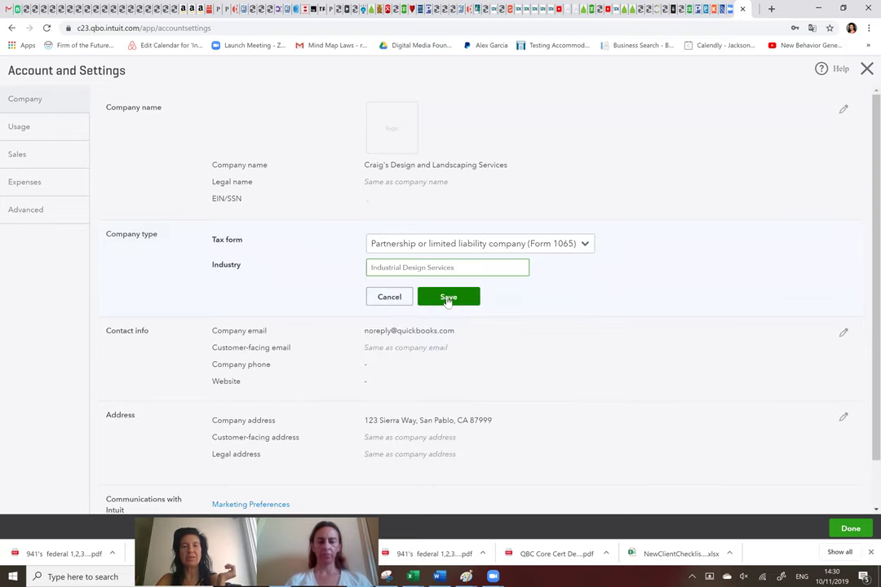
- Save the edited company type settings
left_click(447, 299)
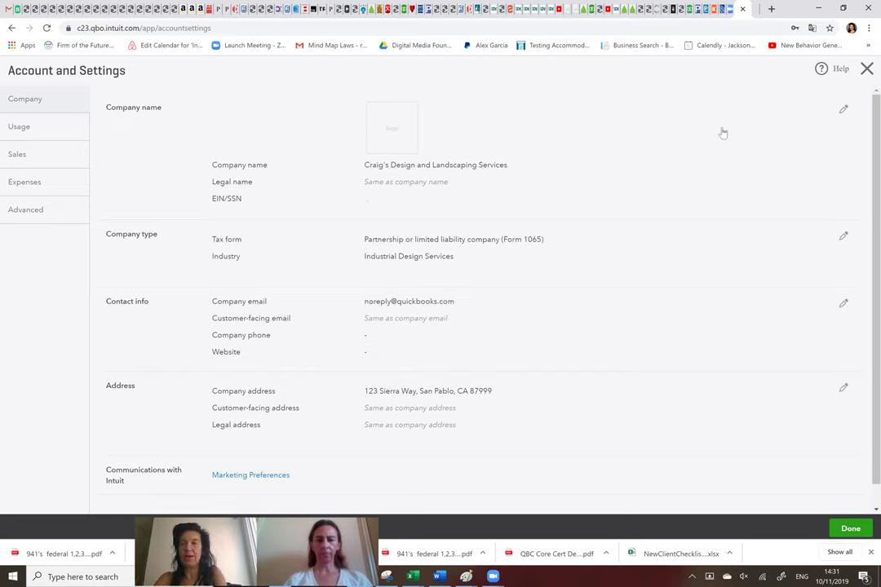
- Review the company's usage limits, followed by its Sales, Expenses, and Advanced settings
left_click(22, 132)
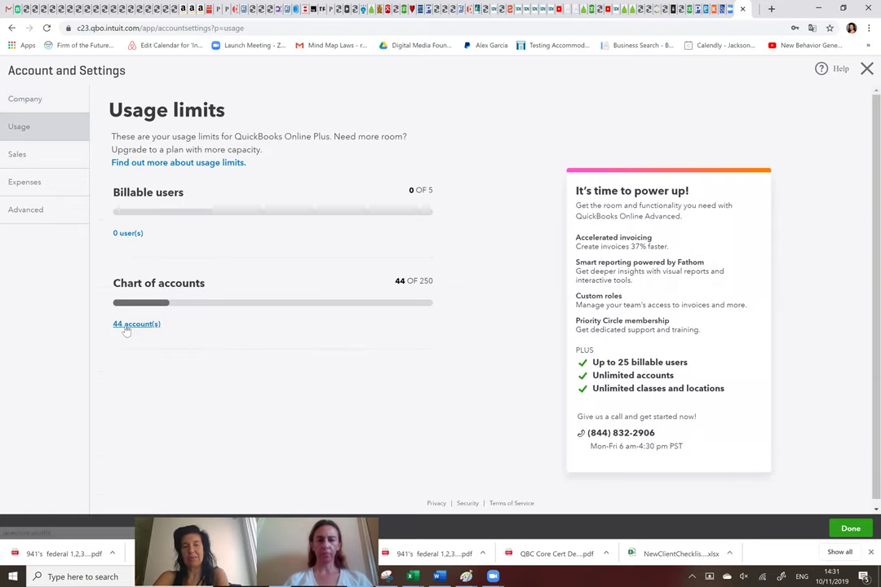
left_click(15, 155)
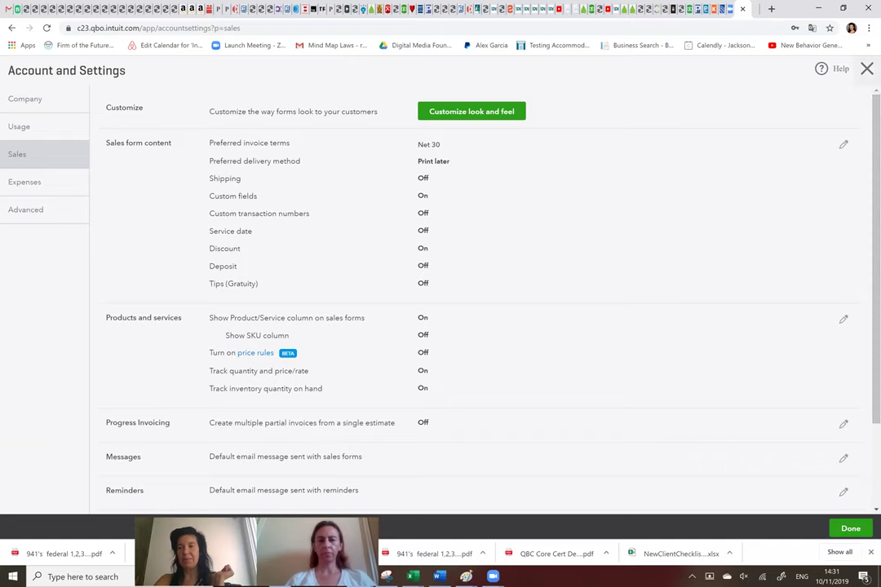
scroll(481, 294, "down", 2)
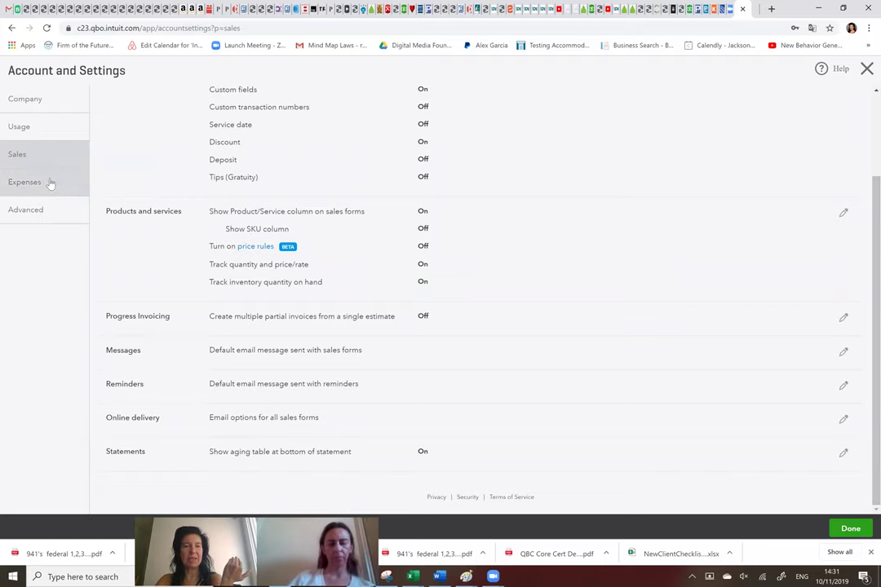
left_click(24, 181)
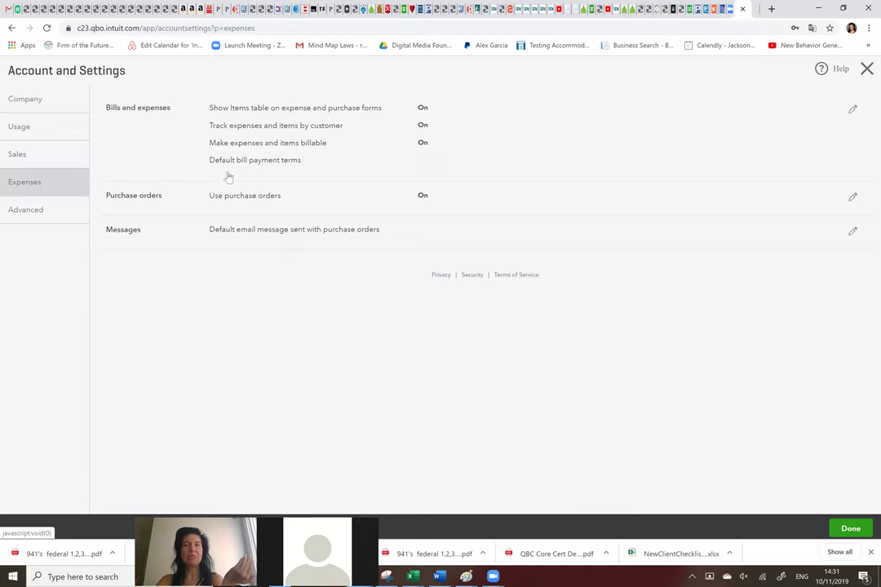
left_click(32, 211)
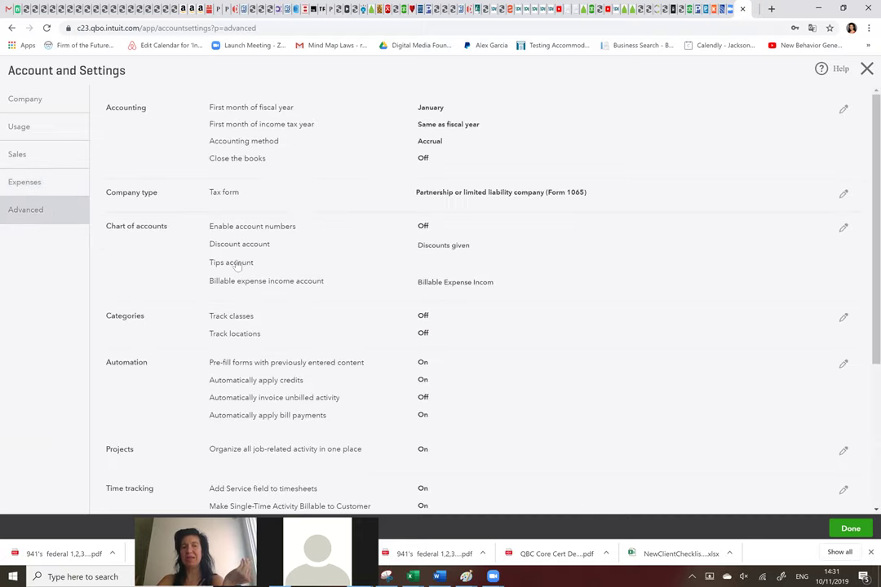